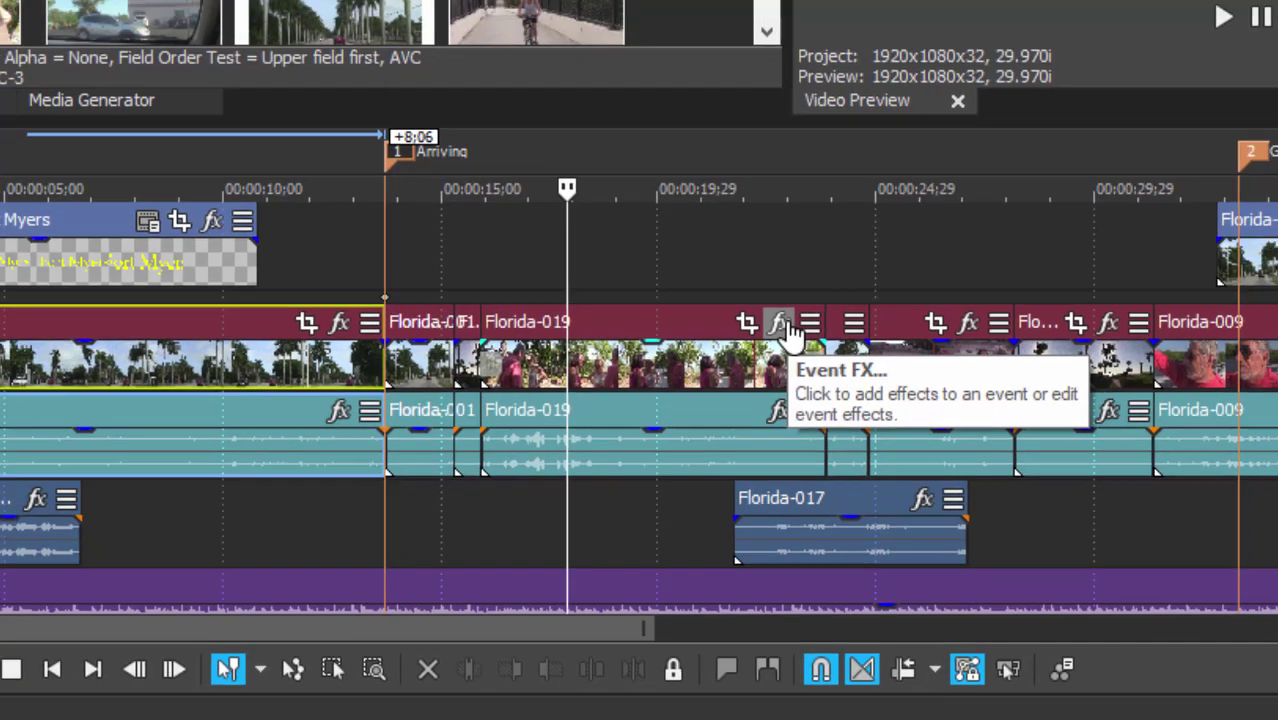
Try VEGAS Film Effects with the Circa 1908 preset on Florida-019, then remove it
left_click(779, 323)
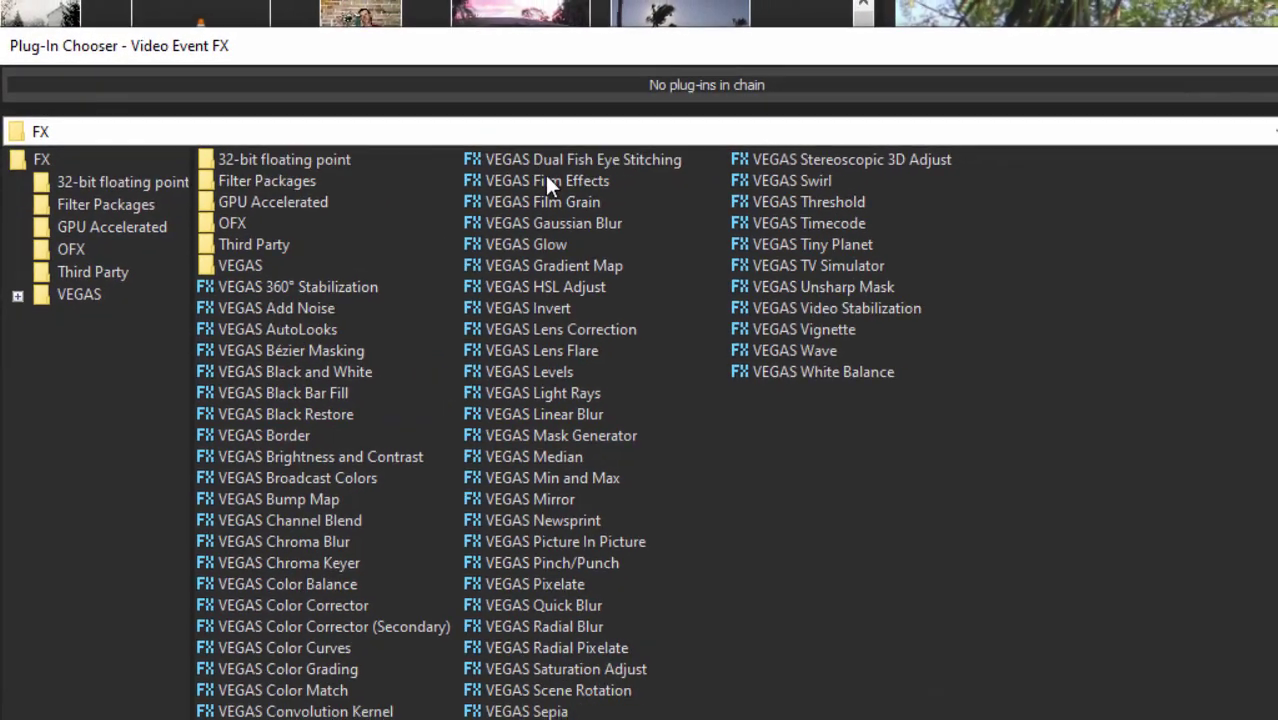
left_click(606, 192)
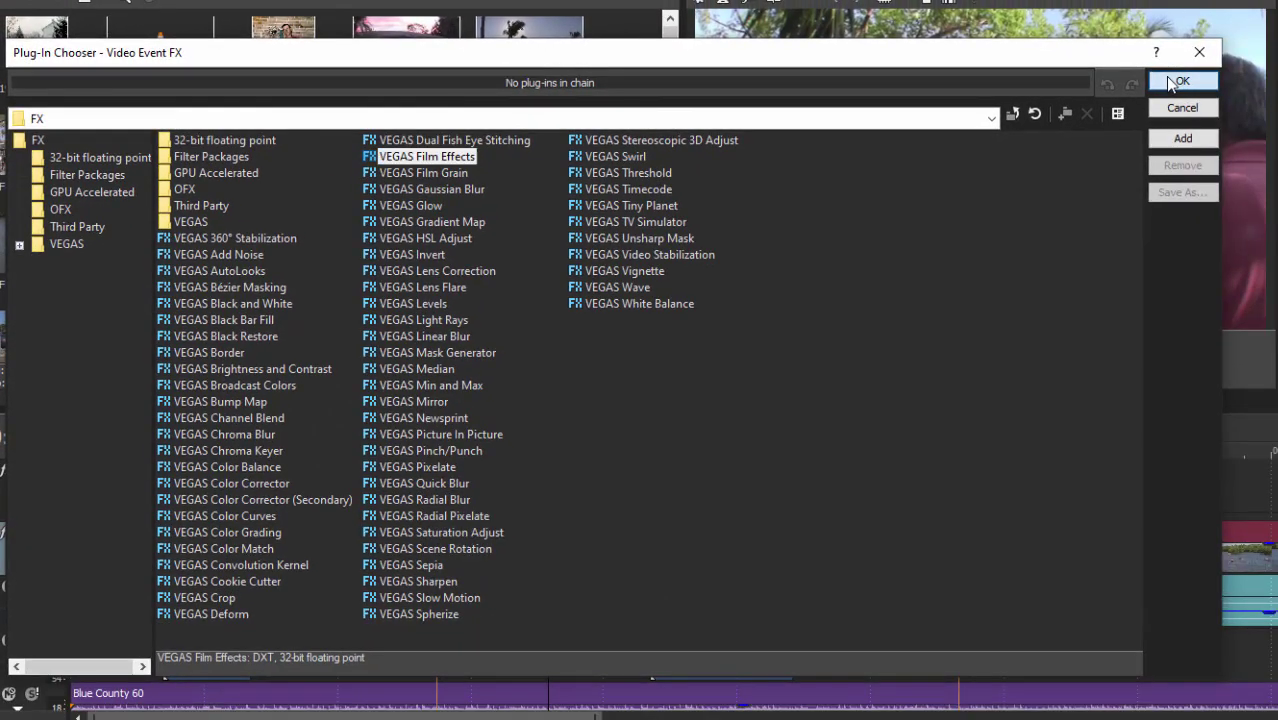
left_click(1178, 82)
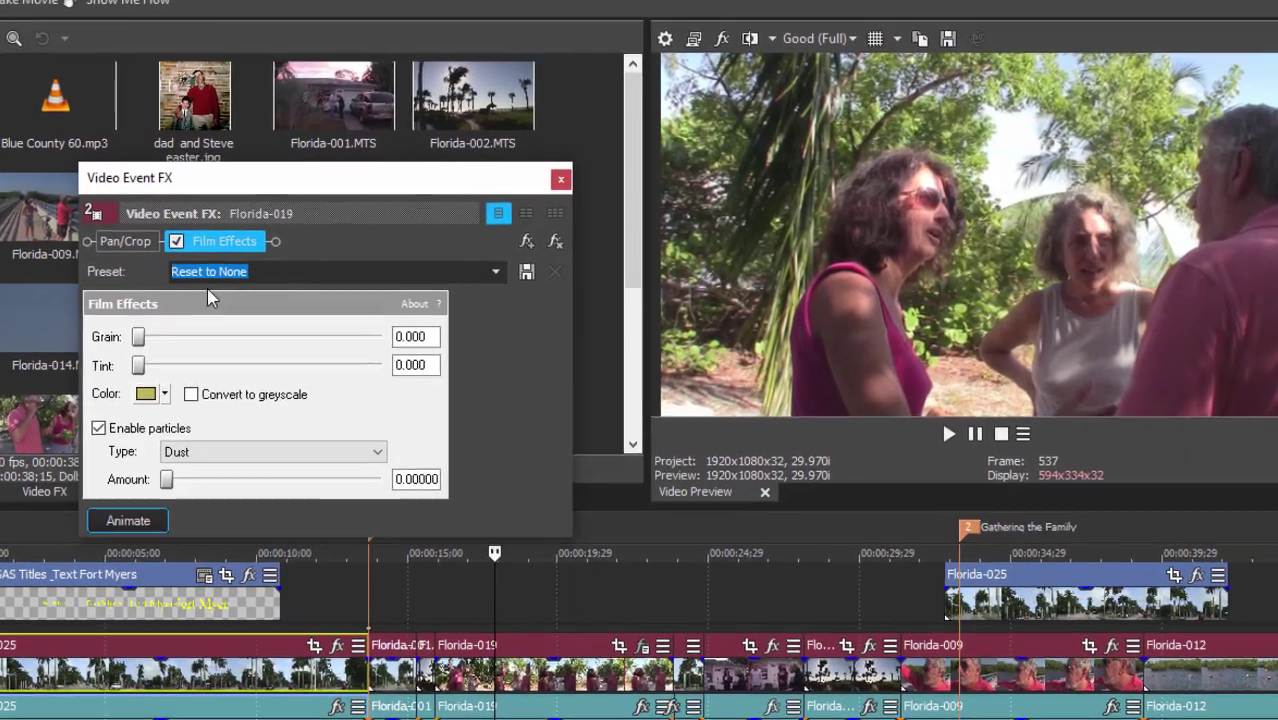
left_click(549, 203)
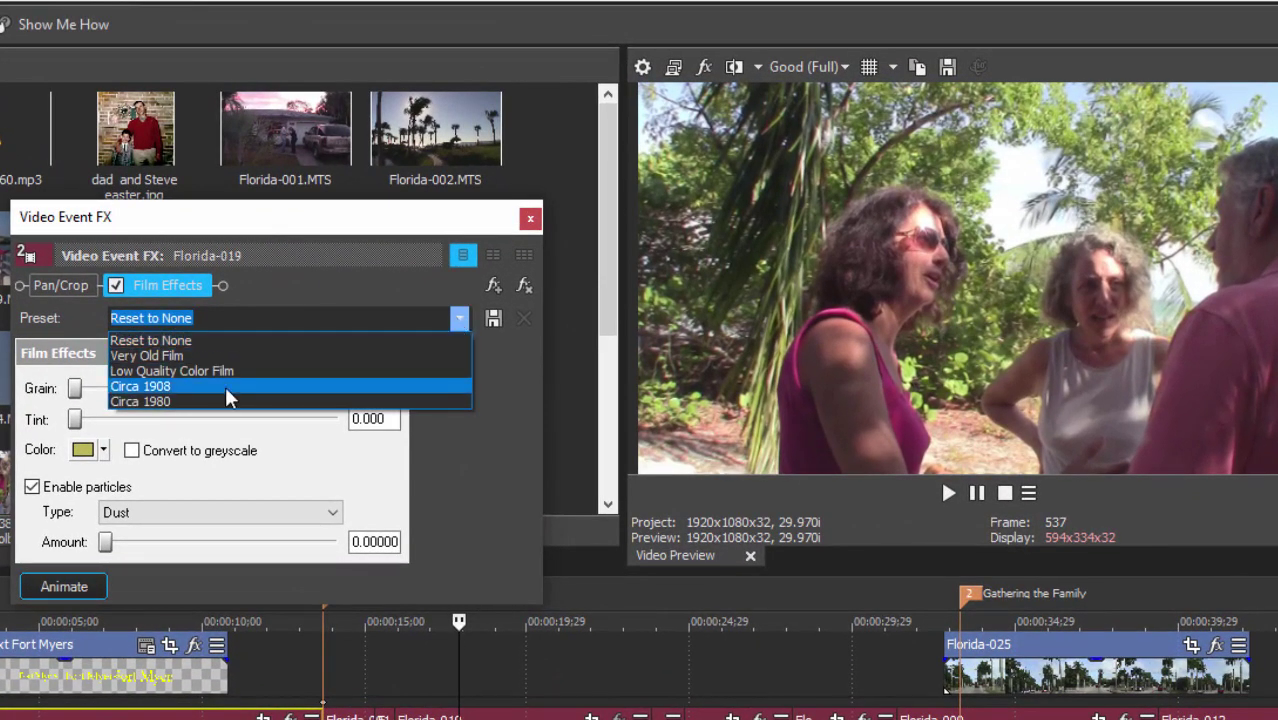
left_click(225, 386)
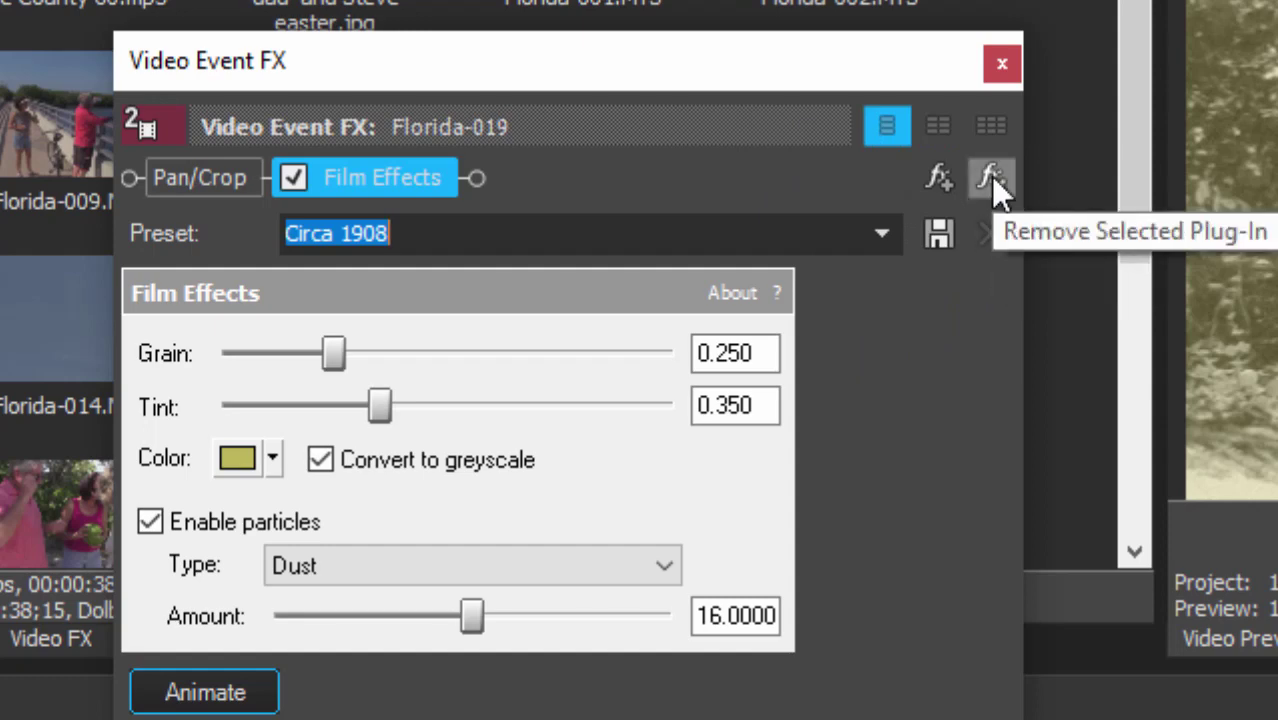
left_click(990, 175)
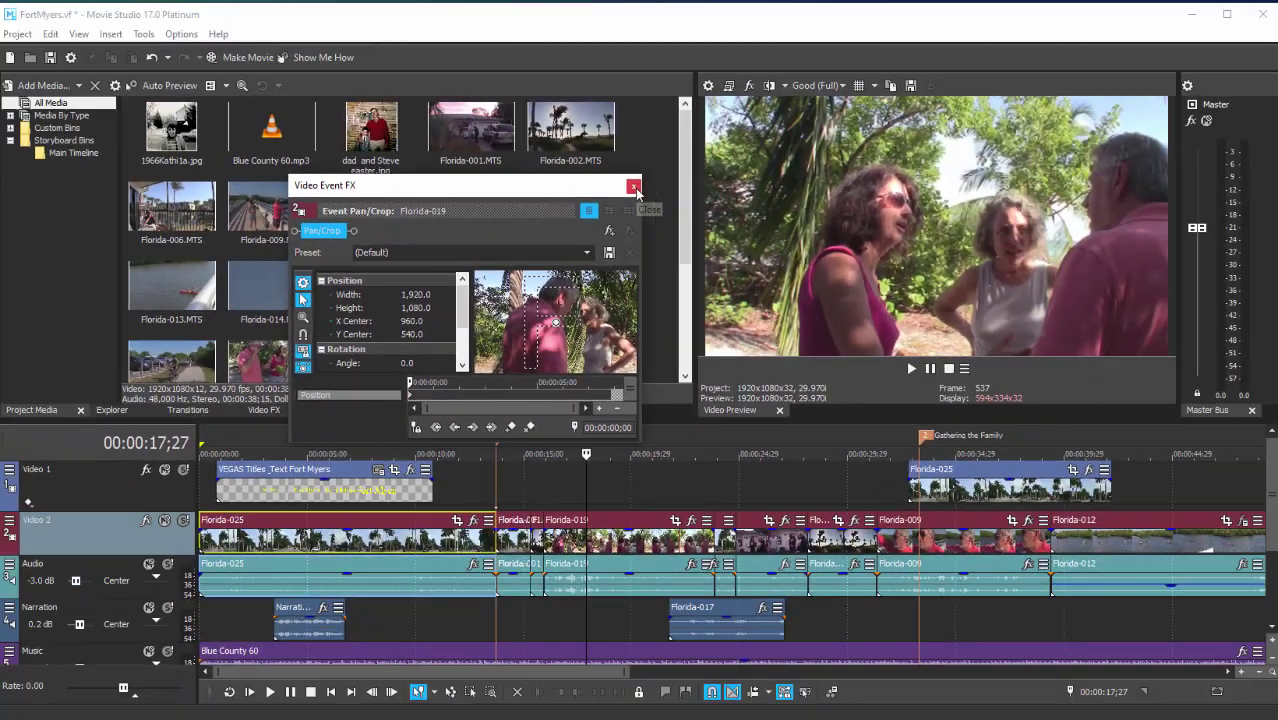
Close the event effects window and browse the Video FX presets, including Black and White
left_click(782, 139)
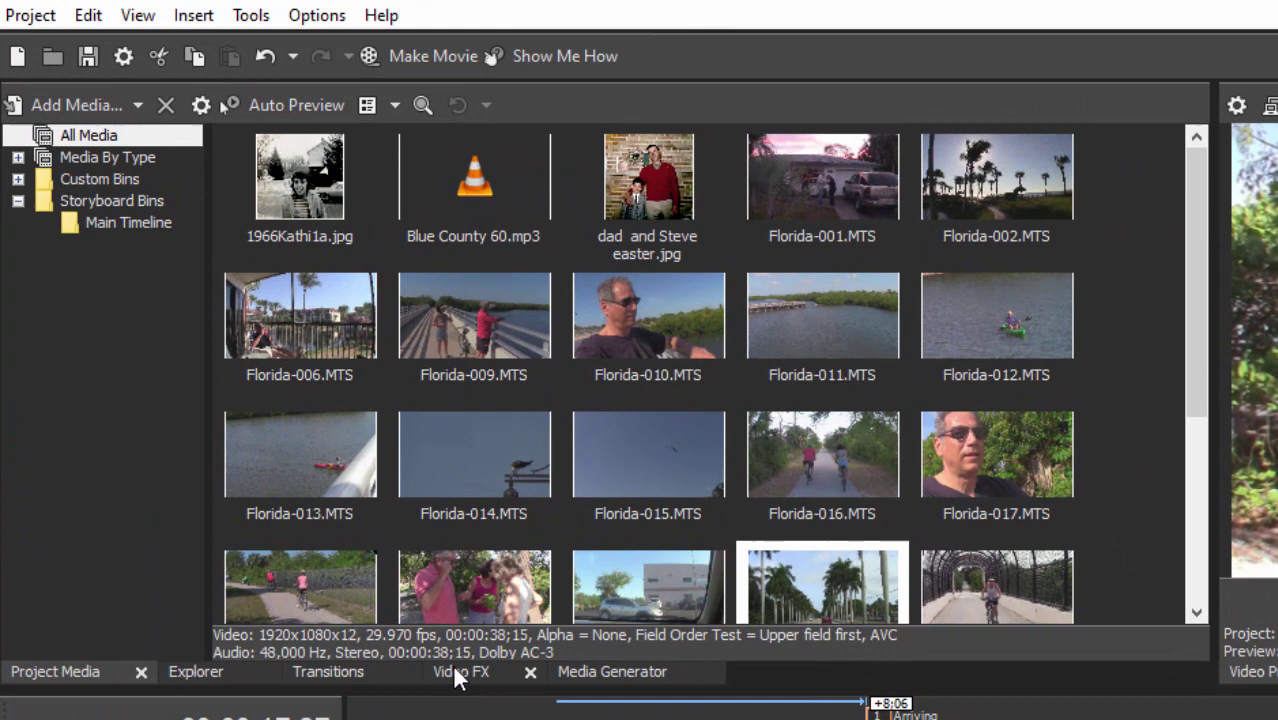
left_click(478, 670)
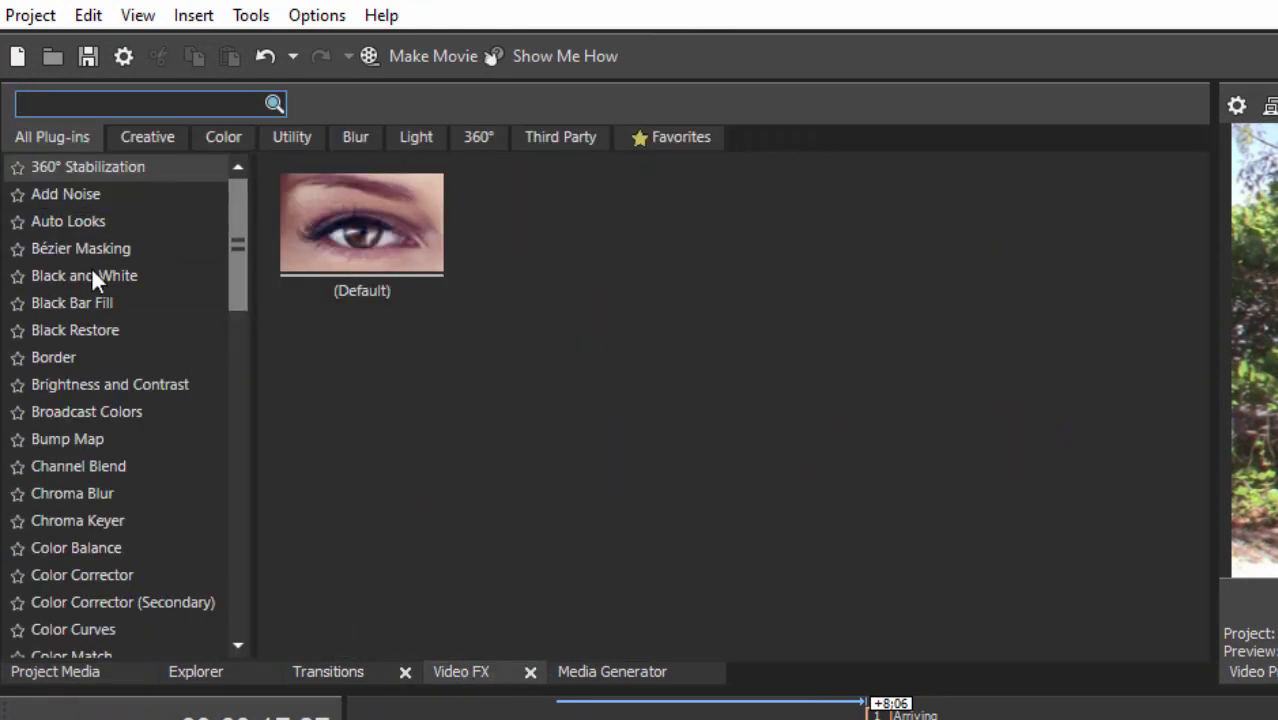
scroll(238, 206, "down", 1)
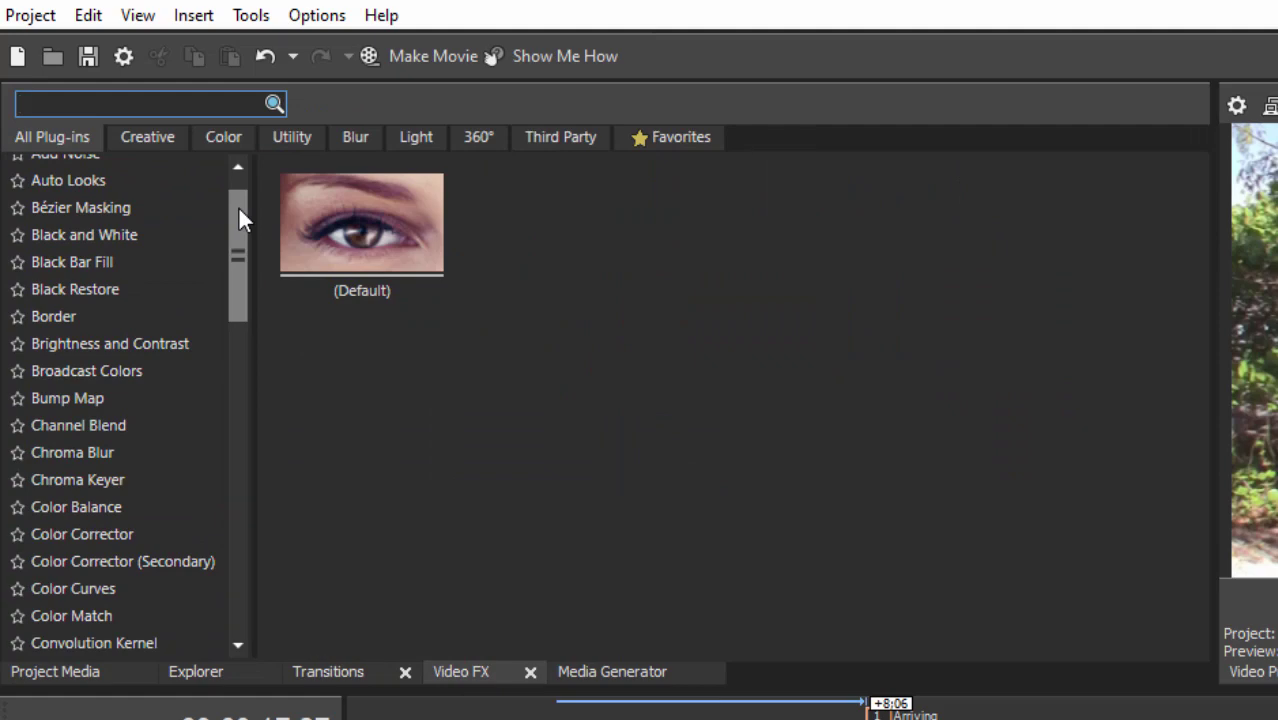
scroll(242, 255, "down", 9)
scroll(250, 480, "down", 3)
scroll(276, 250, "up", 12)
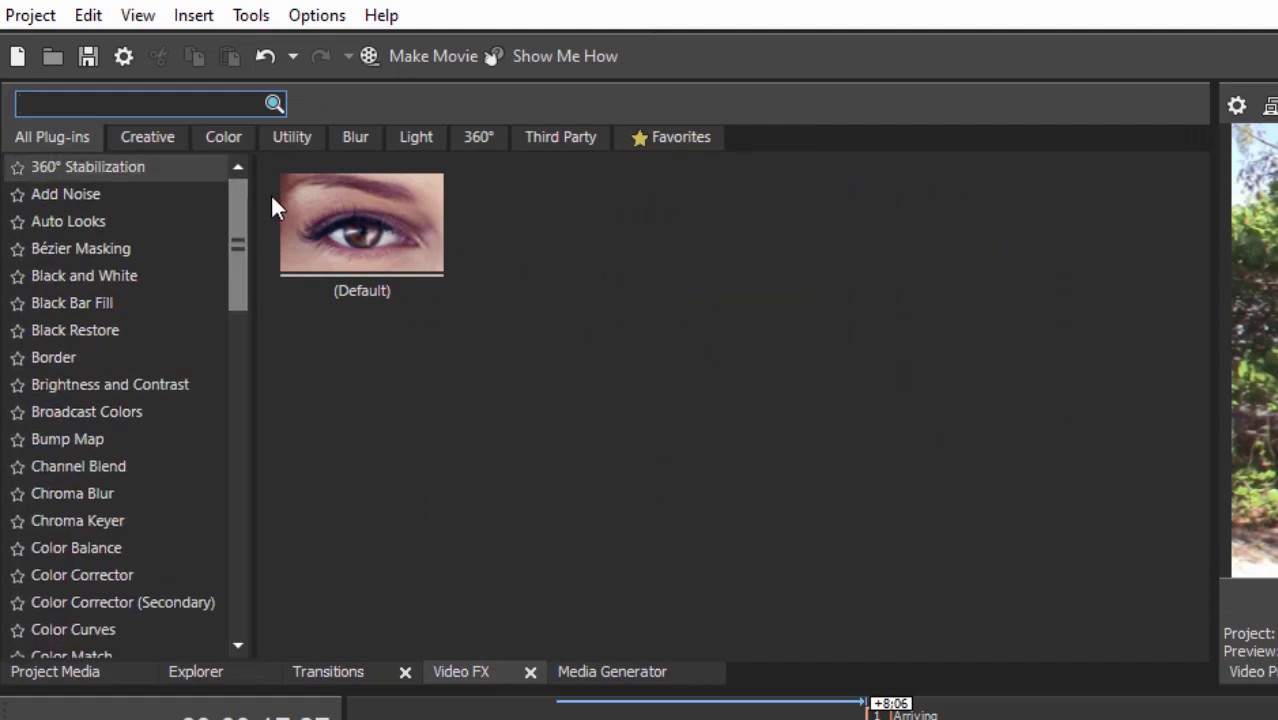
left_click(119, 275)
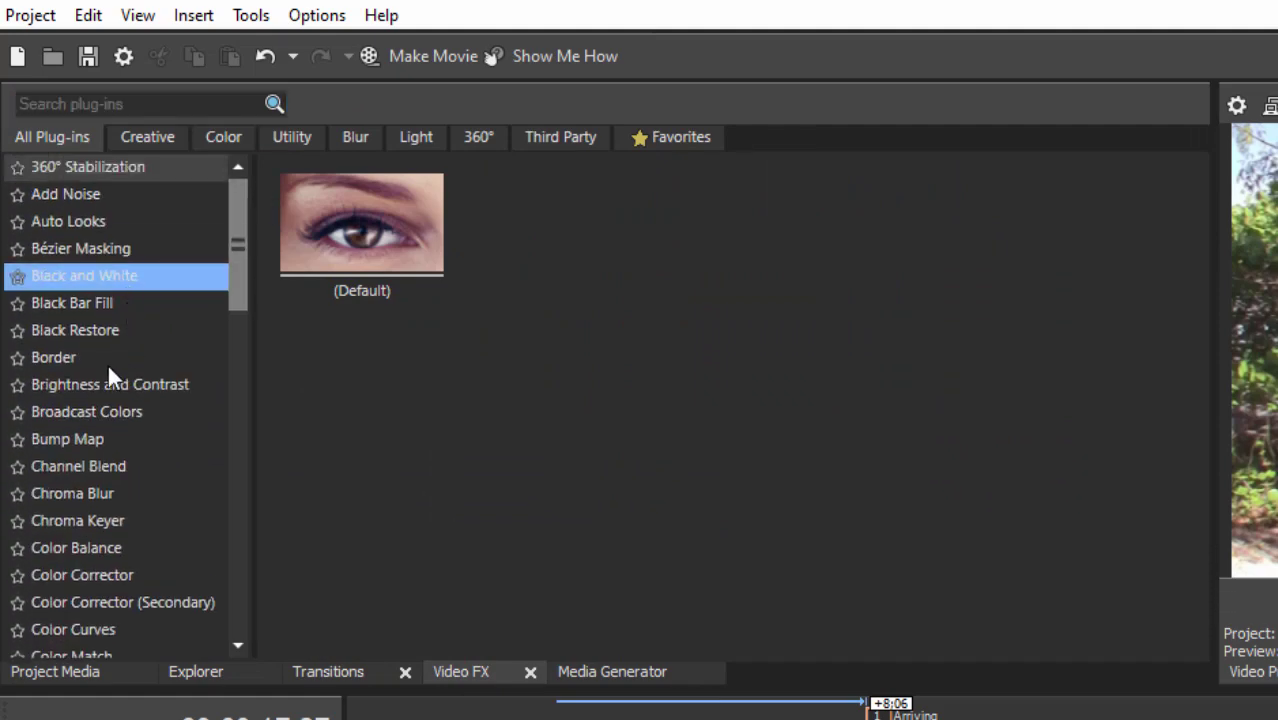
left_click(131, 468)
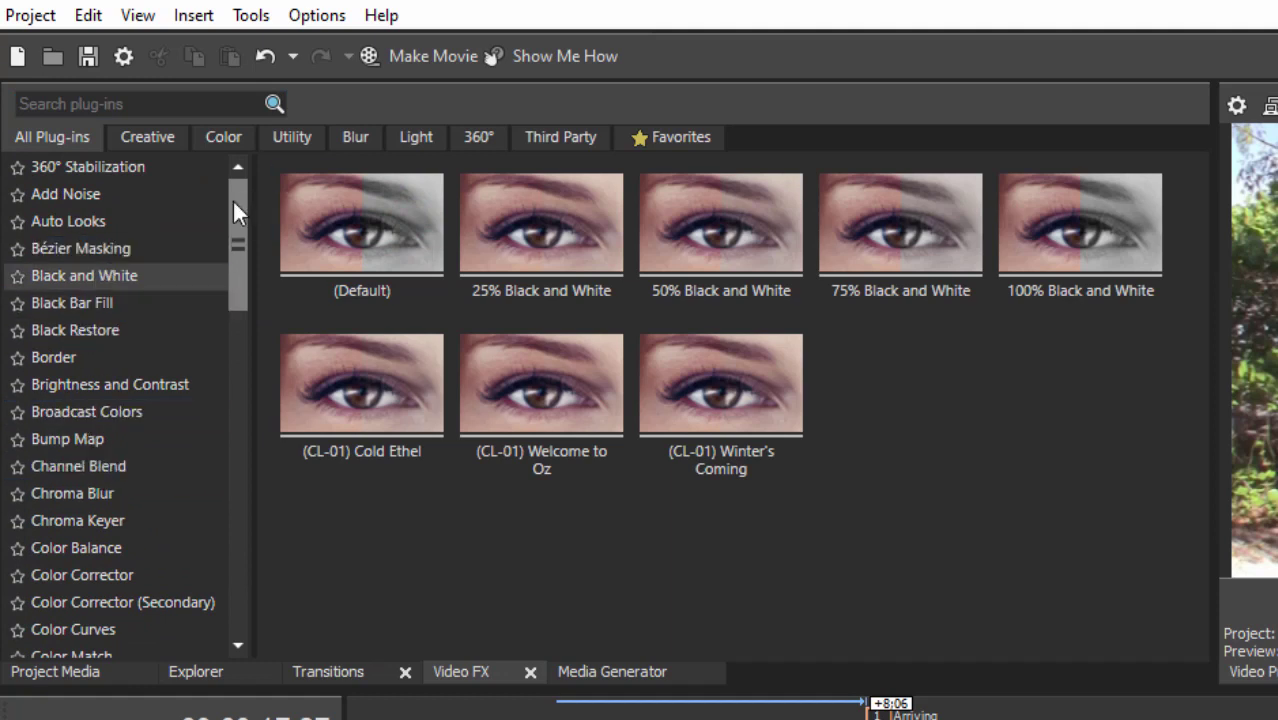
left_click_drag(234, 192, 250, 450)
Apply Newsprint's Newpaper preset to Florida-019, then remove the Newsprint effect
left_click(103, 391)
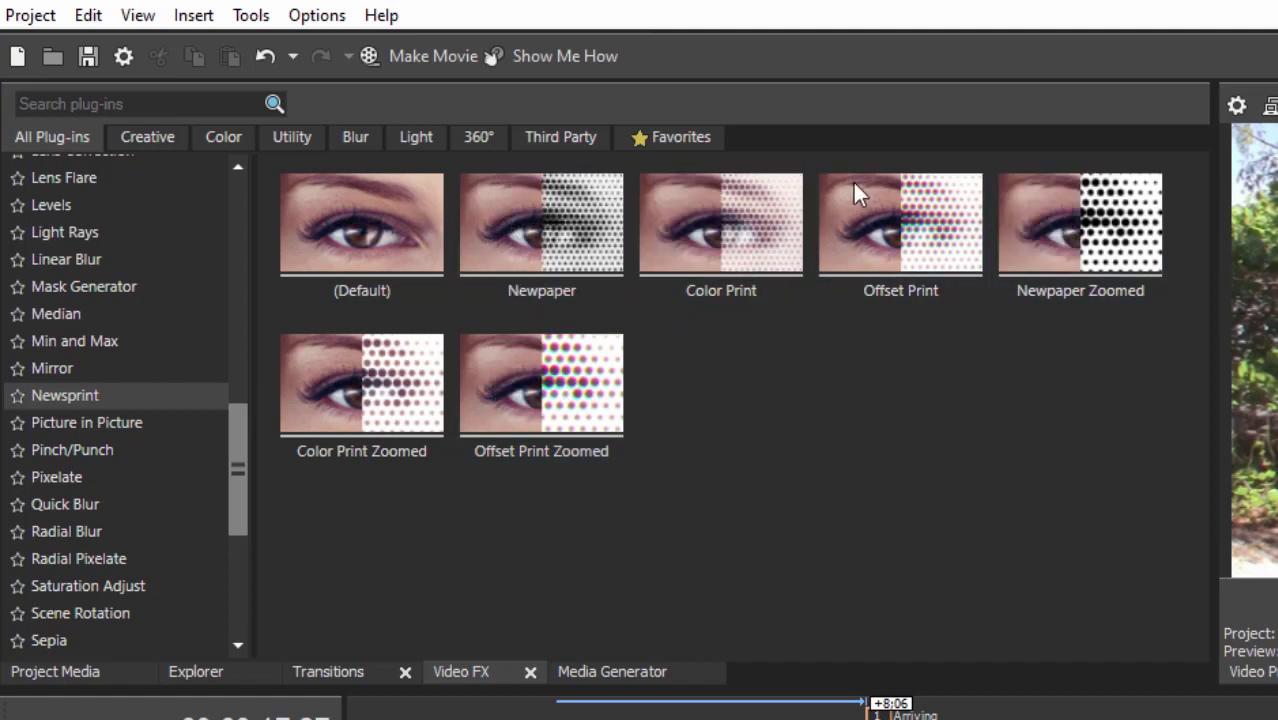
left_click(575, 208)
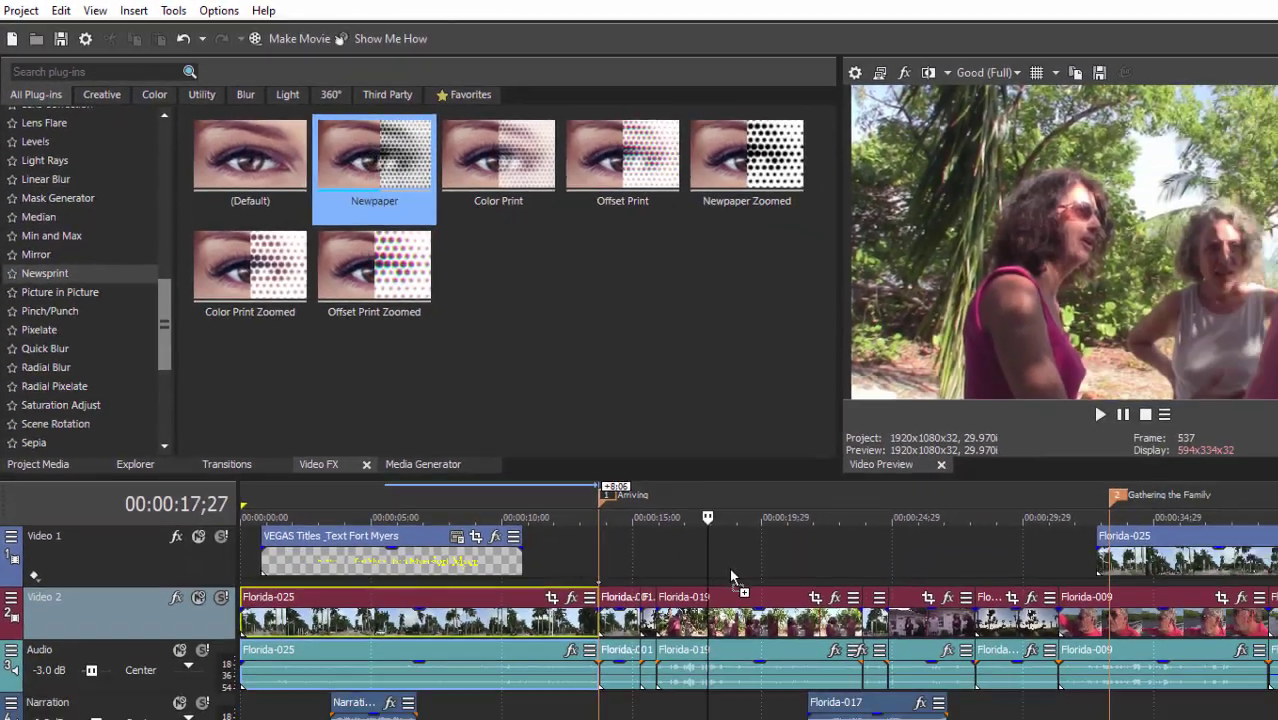
left_click_drag(729, 577, 733, 624)
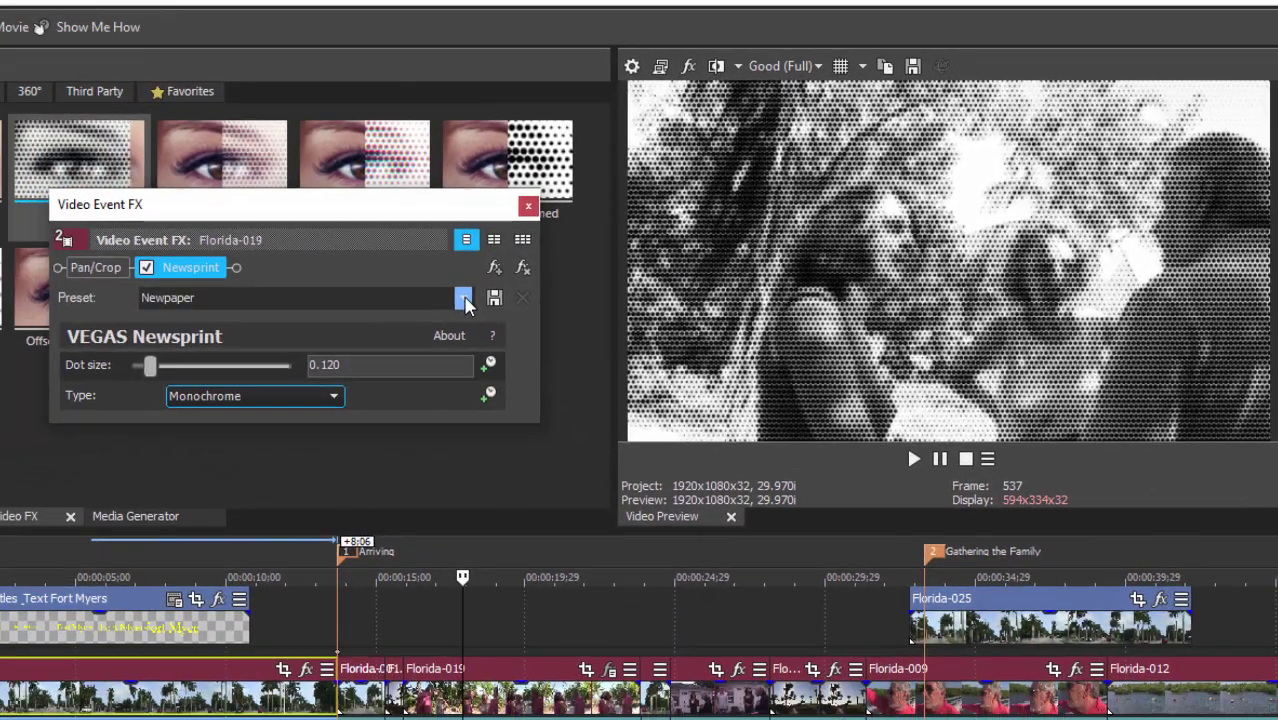
left_click(463, 298)
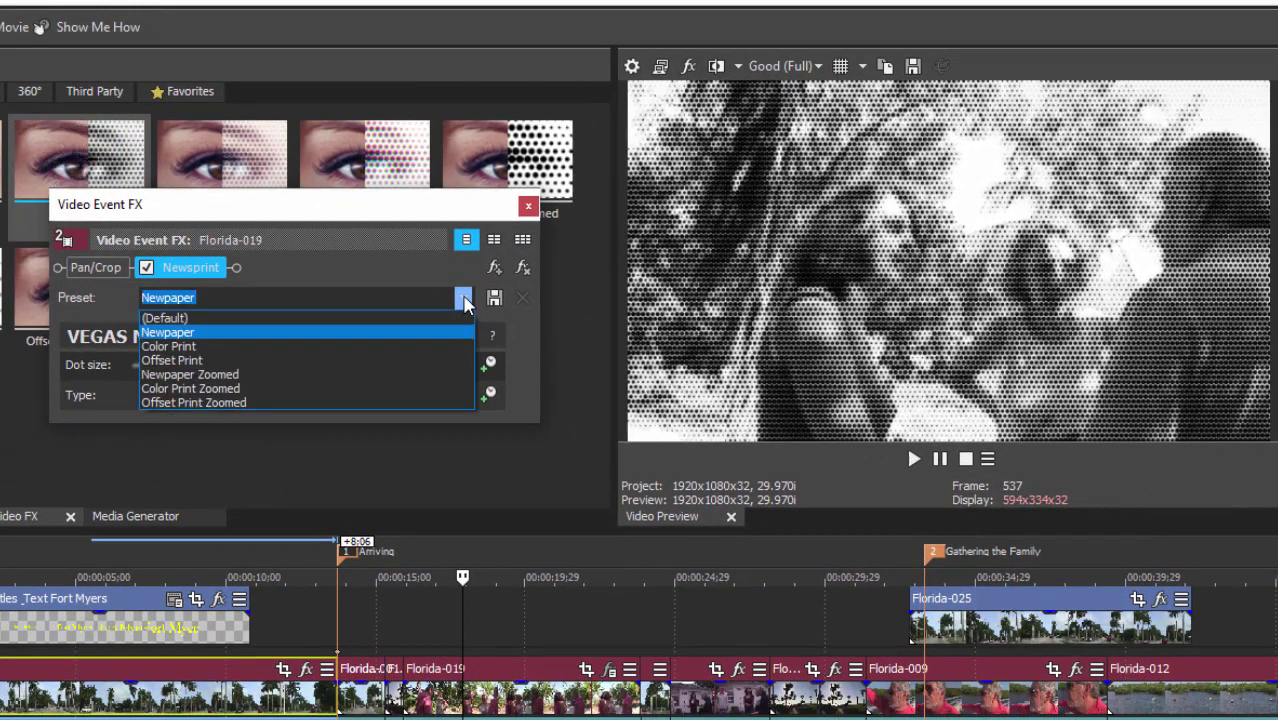
left_click(284, 224)
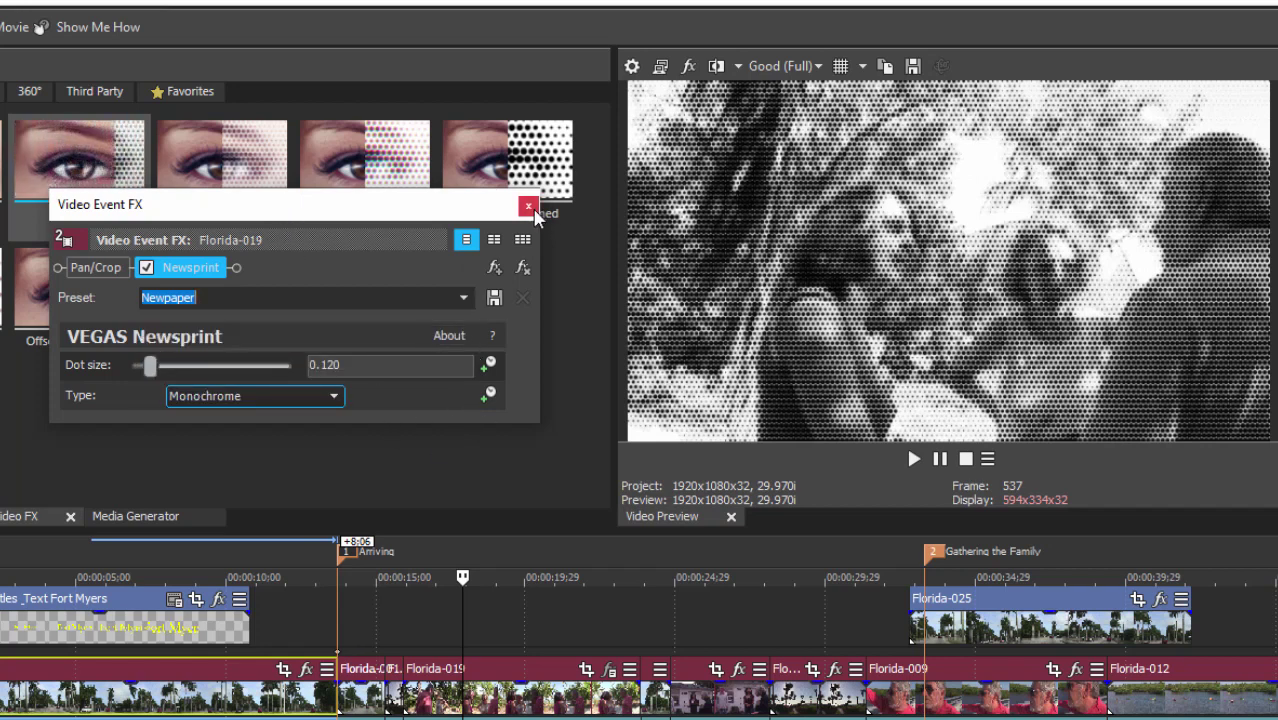
left_click(522, 267)
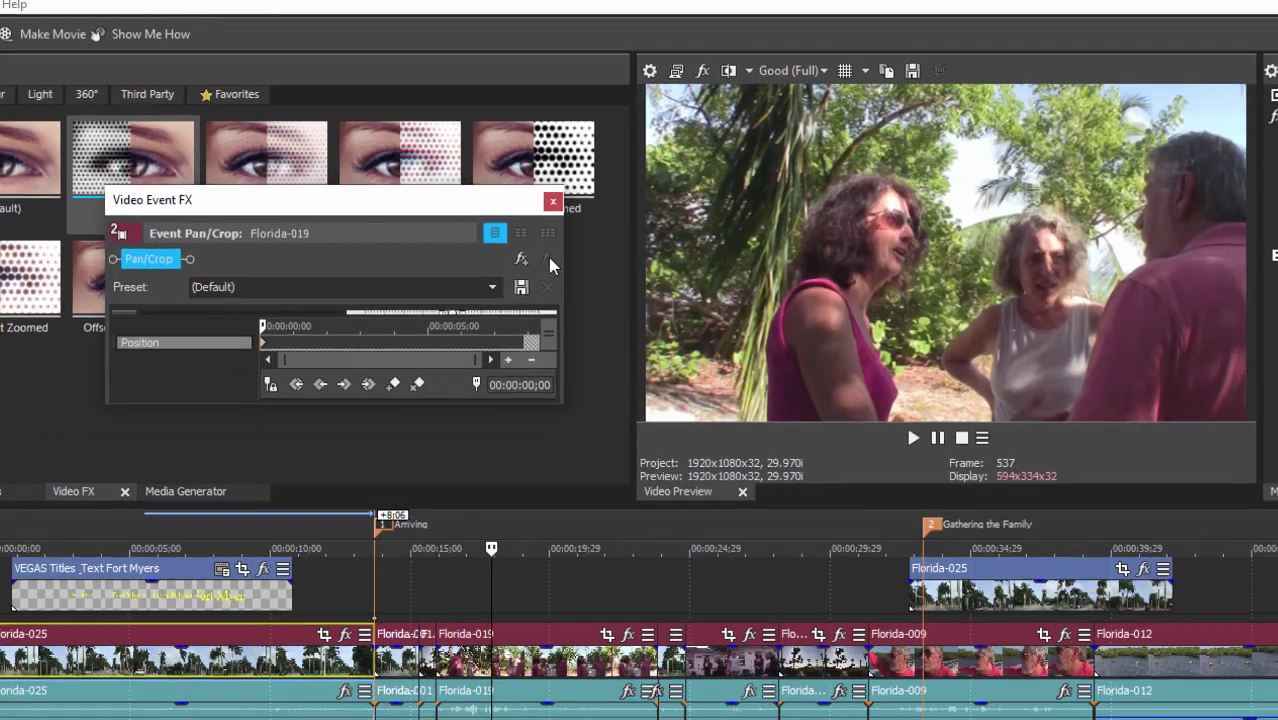
Add VEGAS Film Effects with the Circa 1908 preset to the Video 2 track
left_click(552, 200)
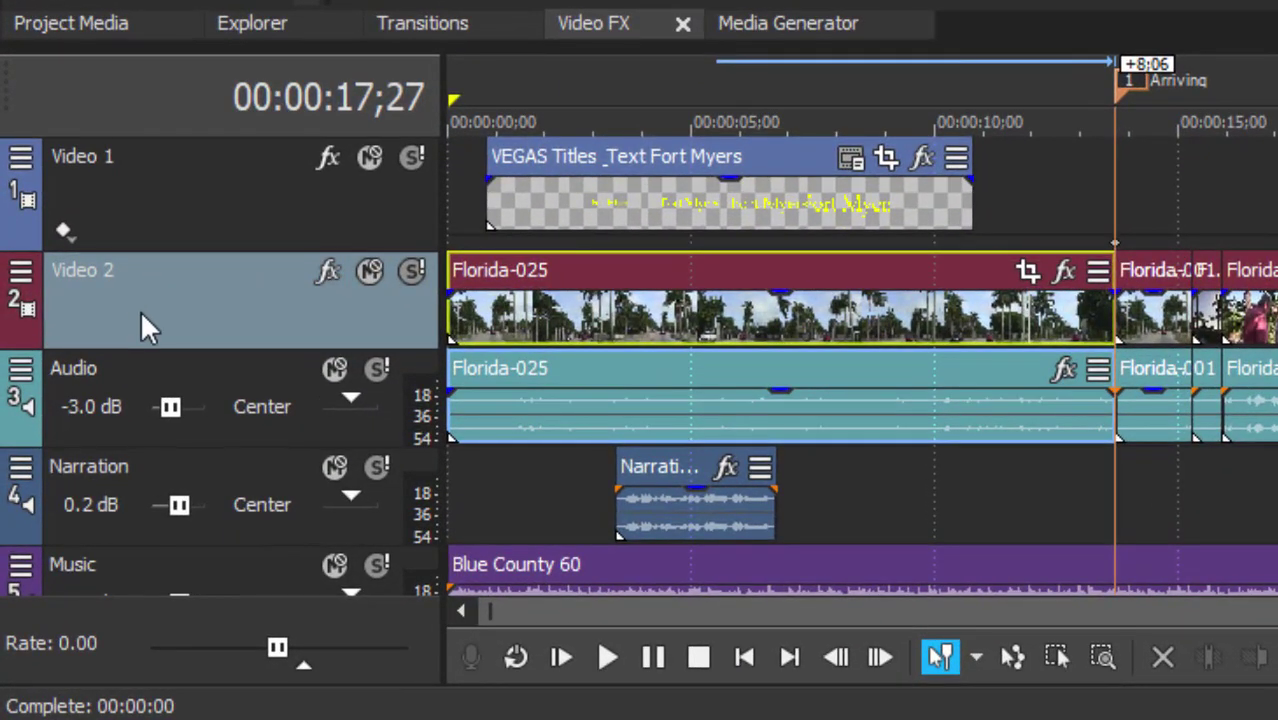
left_click(334, 269)
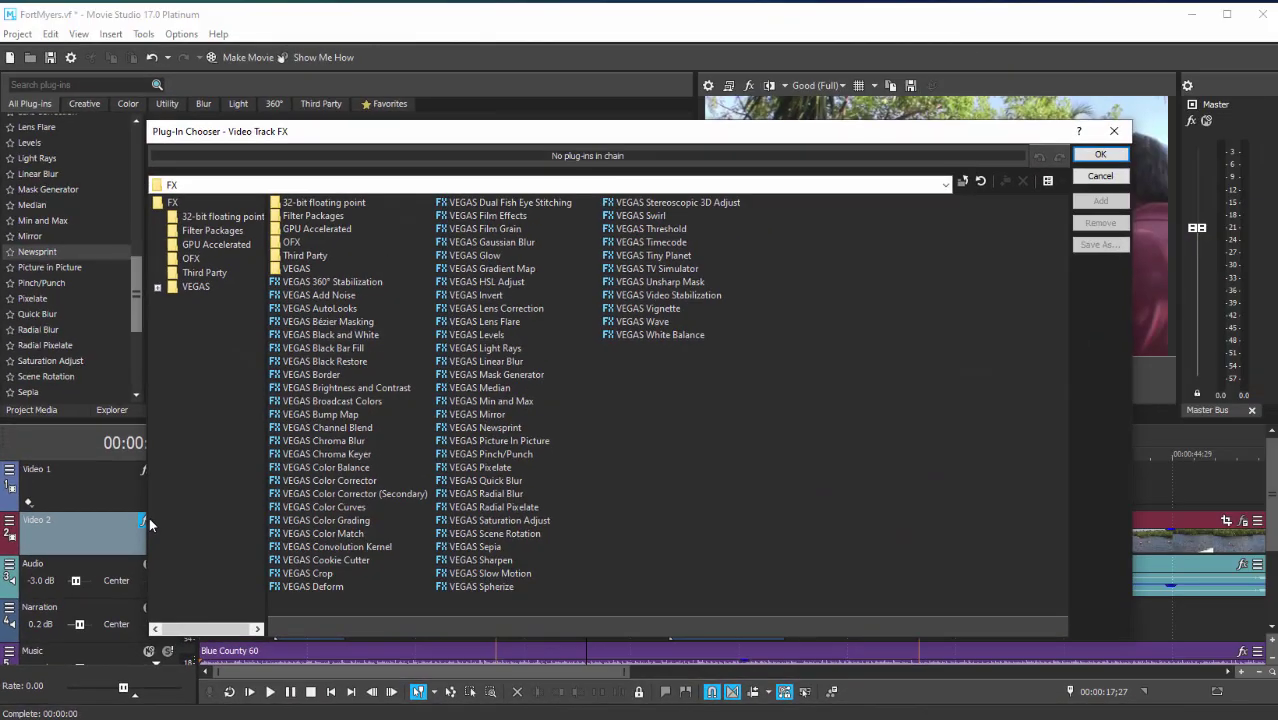
left_click(497, 215)
key("Return")
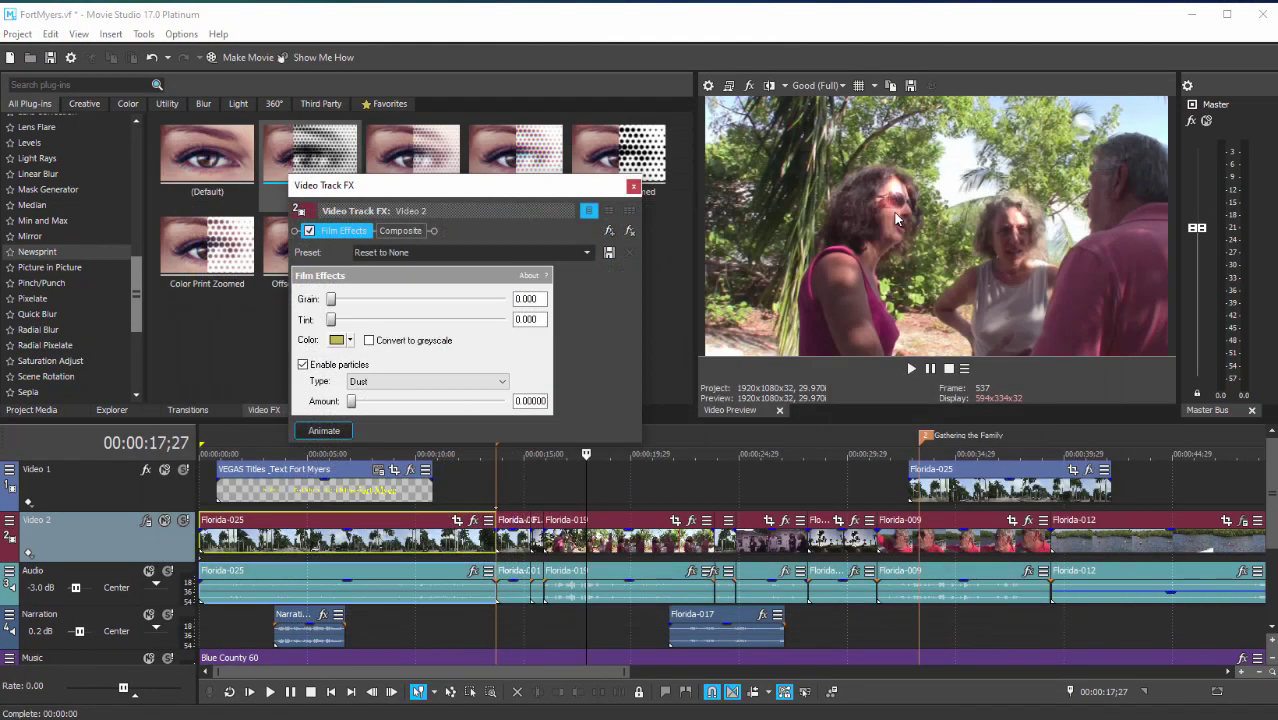
key("Tab")
key("alt+Down")
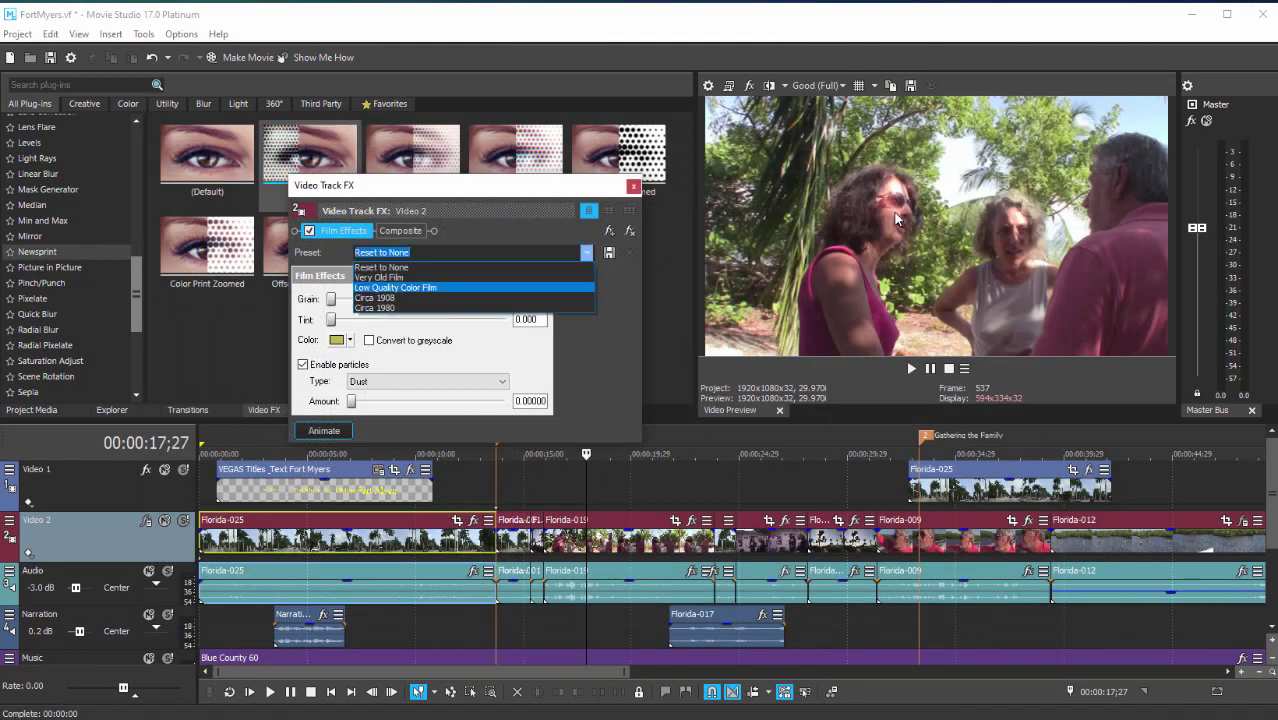
key("Down")
key("Return")
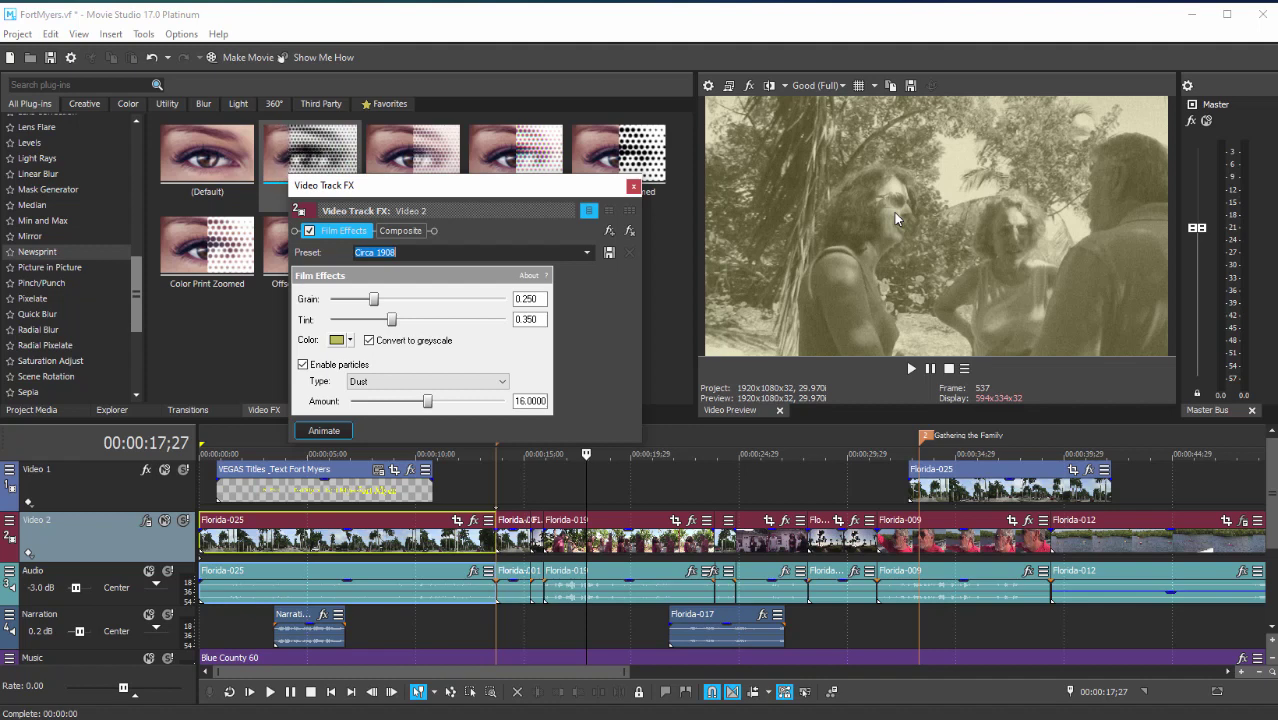
Move to about 9 seconds and play backwards to preview the track effect
left_click_drag(497, 454, 410, 454)
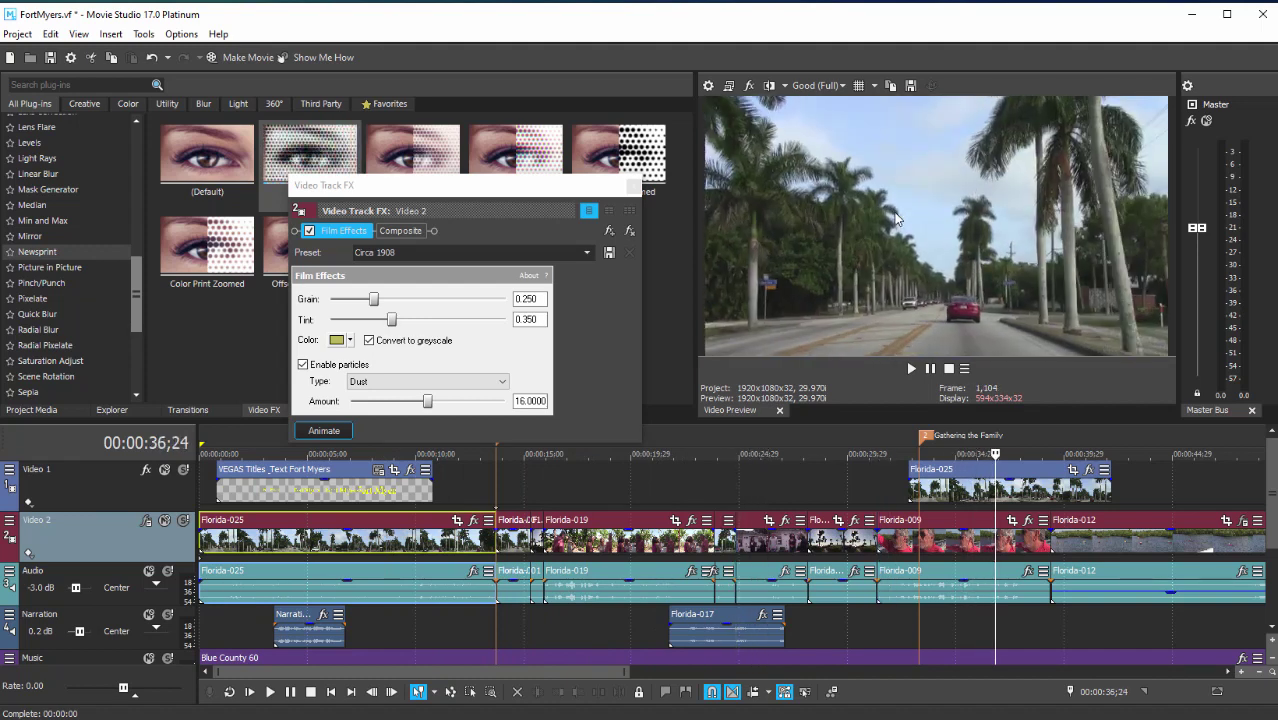
key("j")
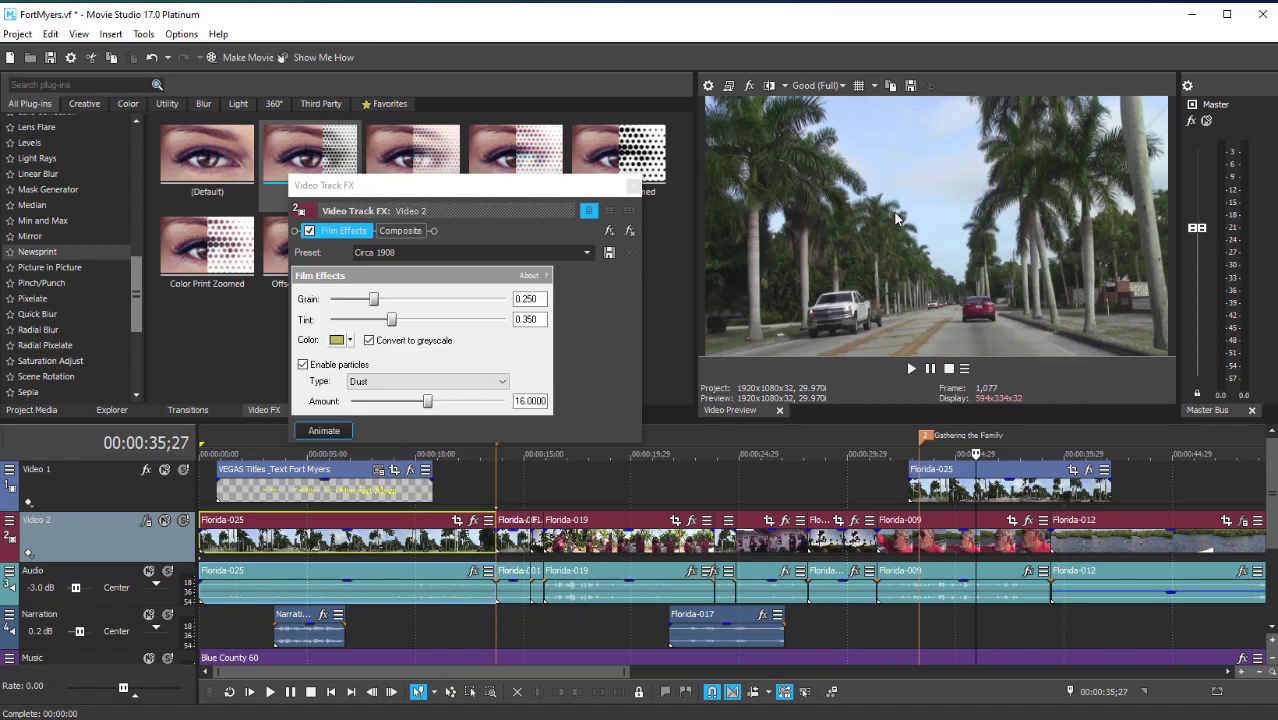
key("space")
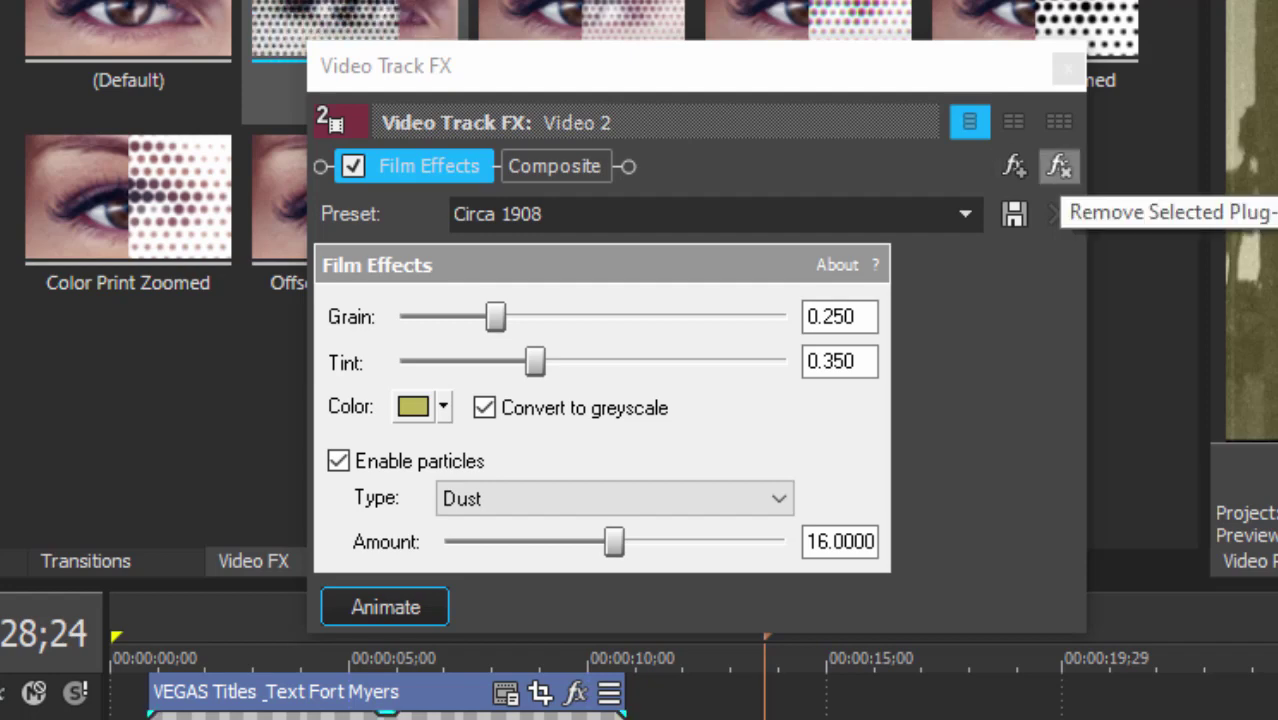
Add VEGAS Film Effects with the Circa 1908 preset to the project's video output
left_click(1067, 66)
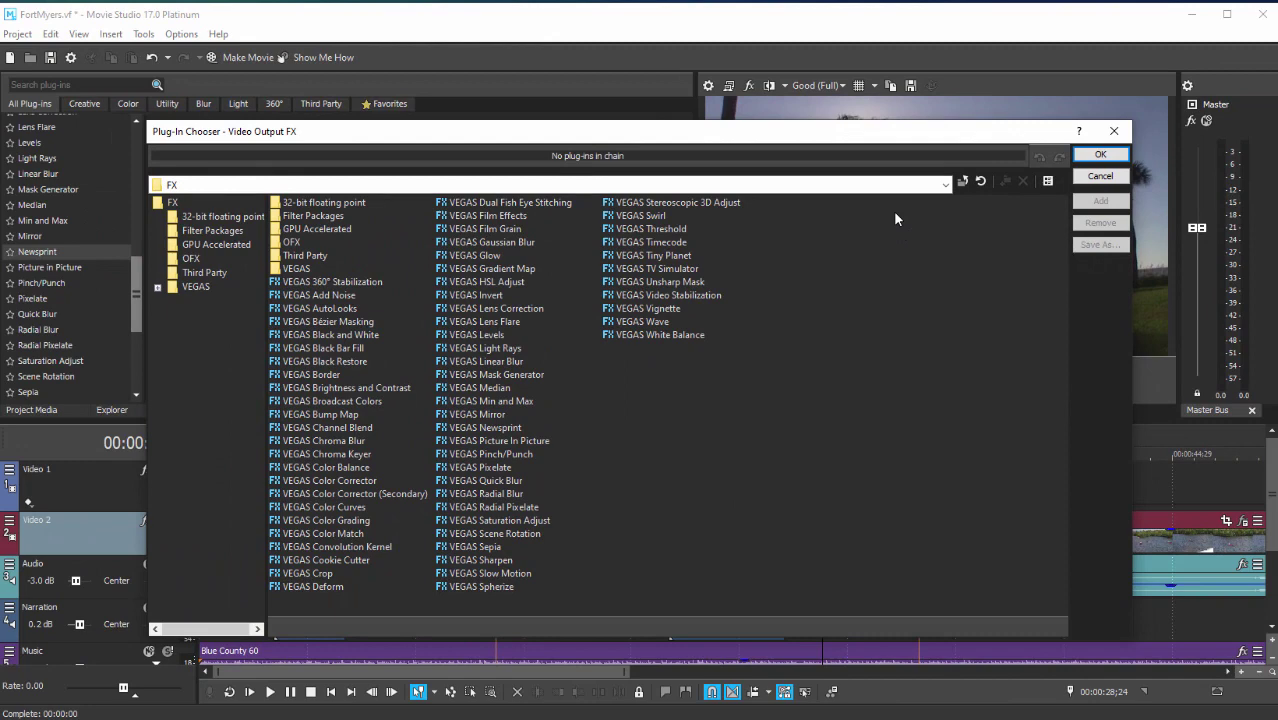
key("Return")
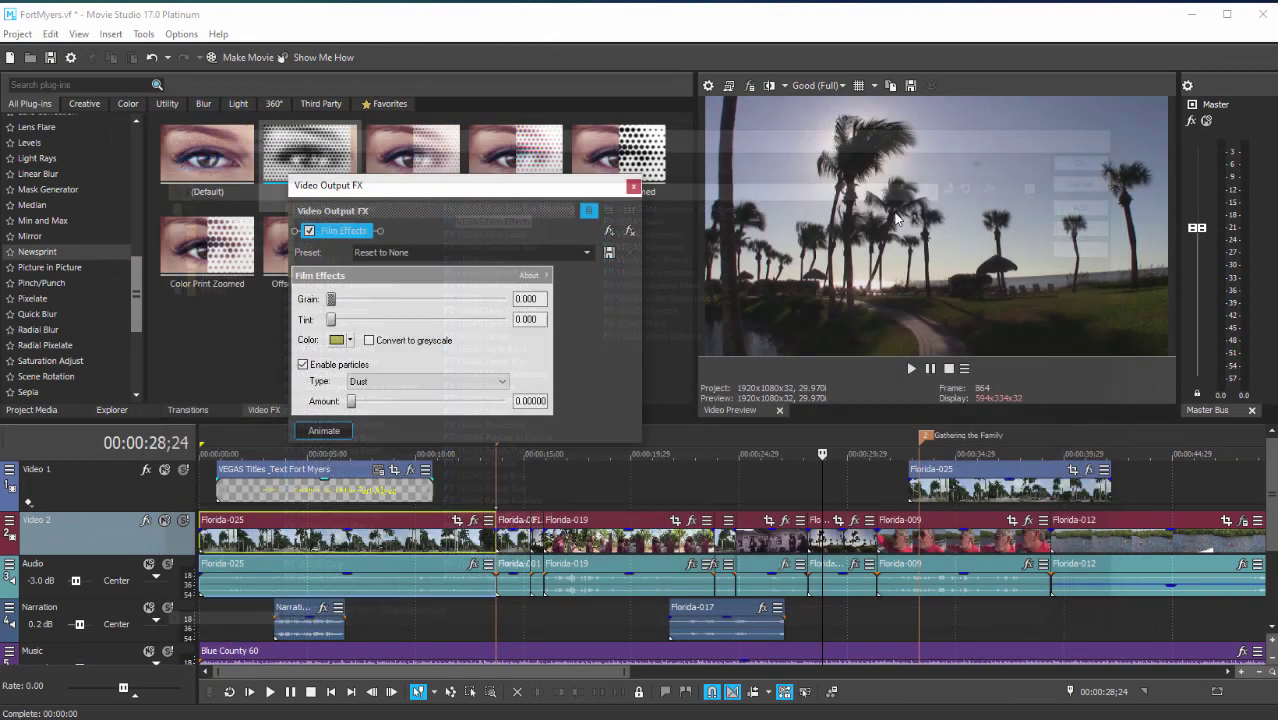
key("alt+Down")
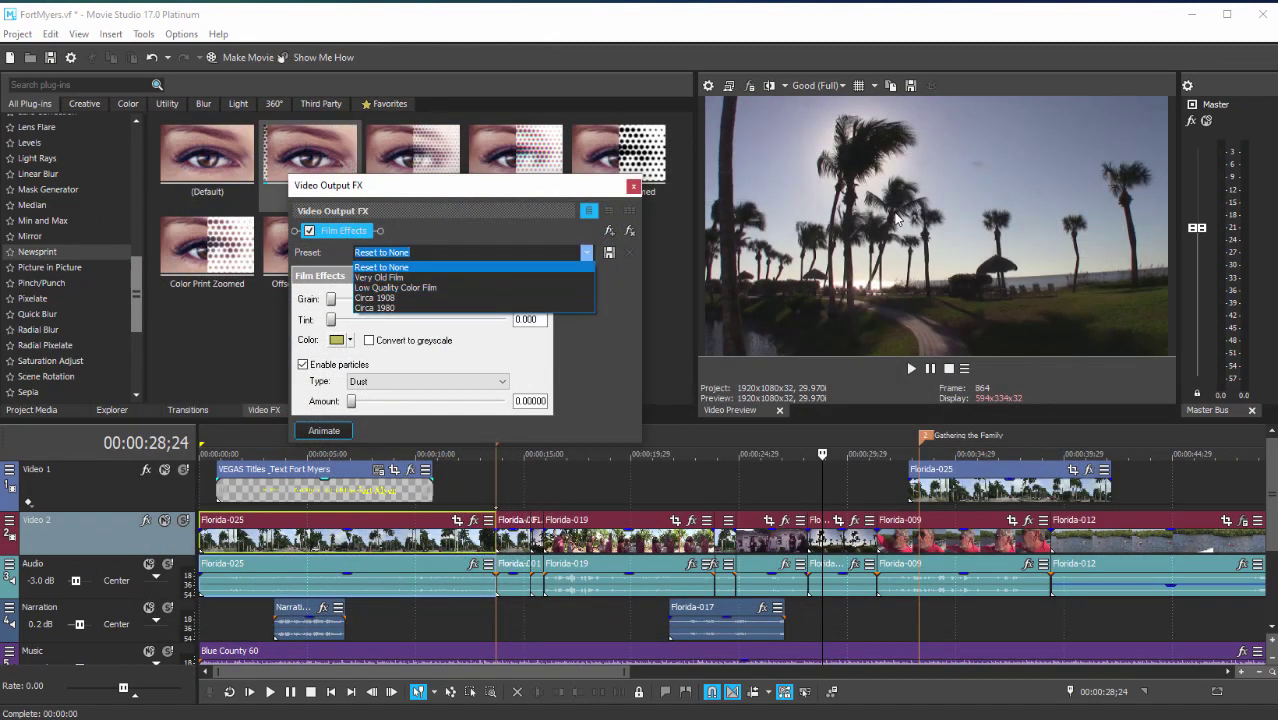
key("Down")
key("Down")
key("Down")
key("Return")
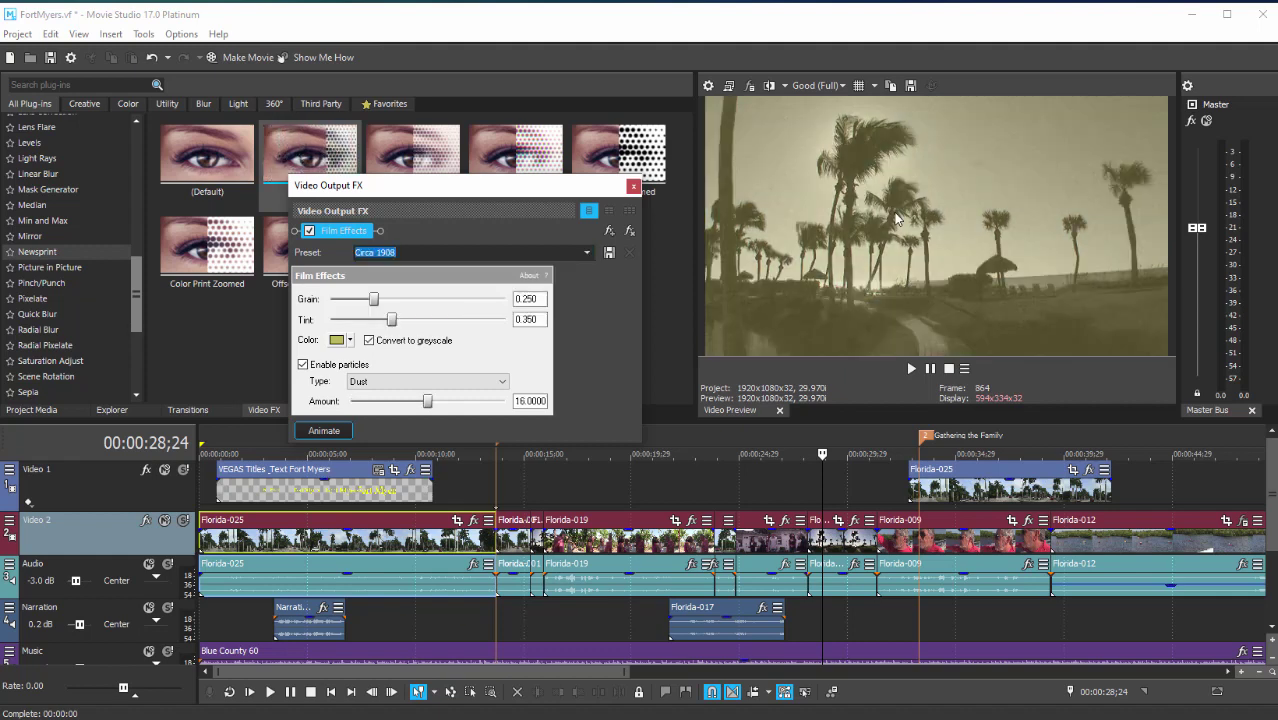
Play the project to preview the sepia old-film look
left_click(894, 212)
key("j")
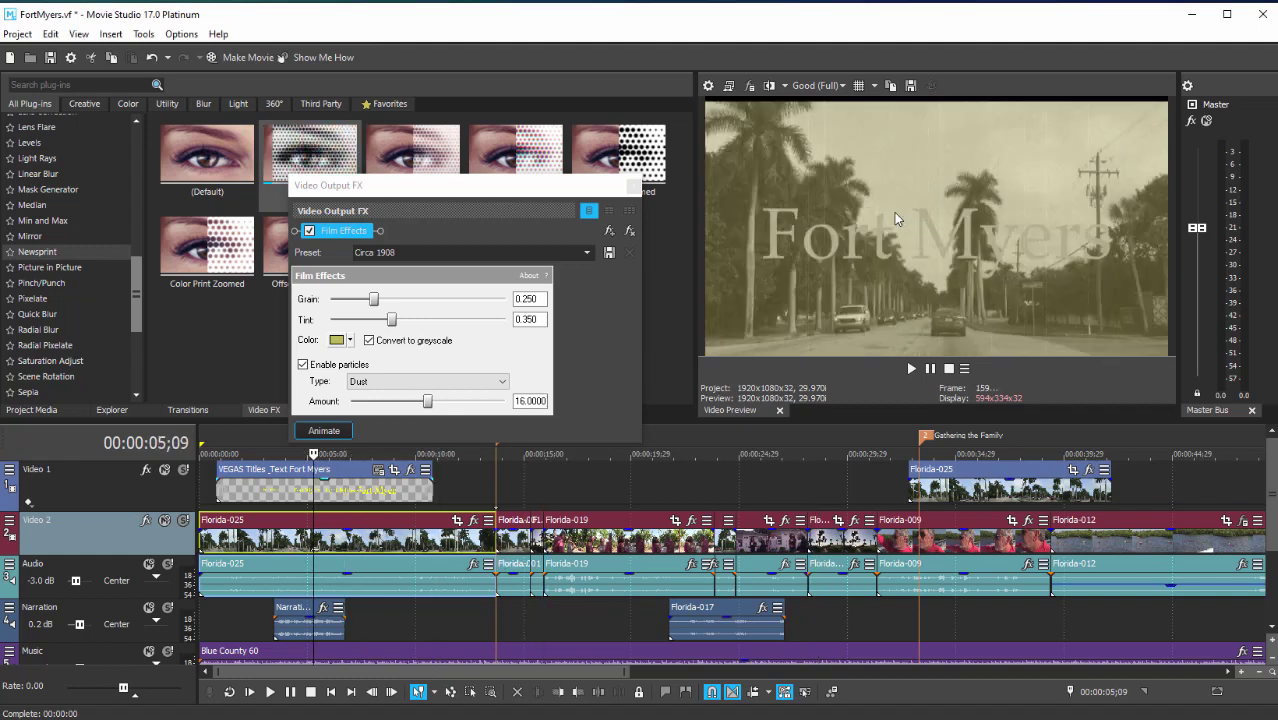
key("l")
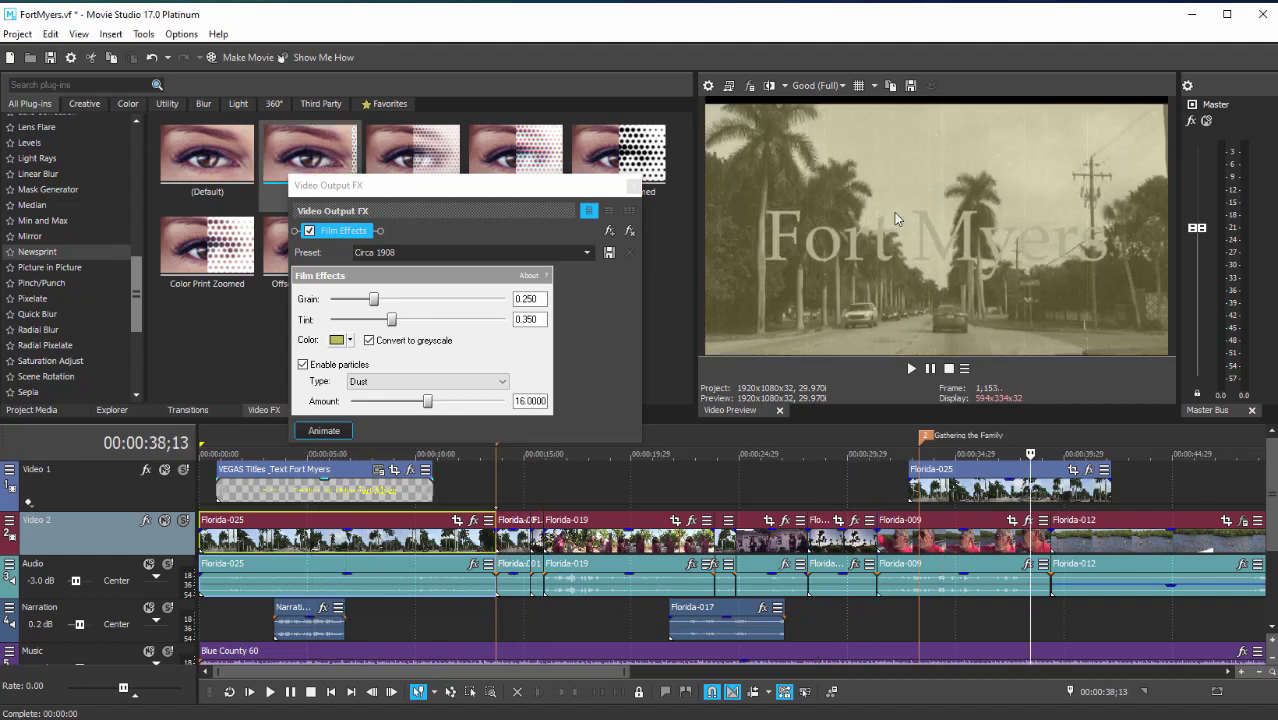
key("j")
key("j")
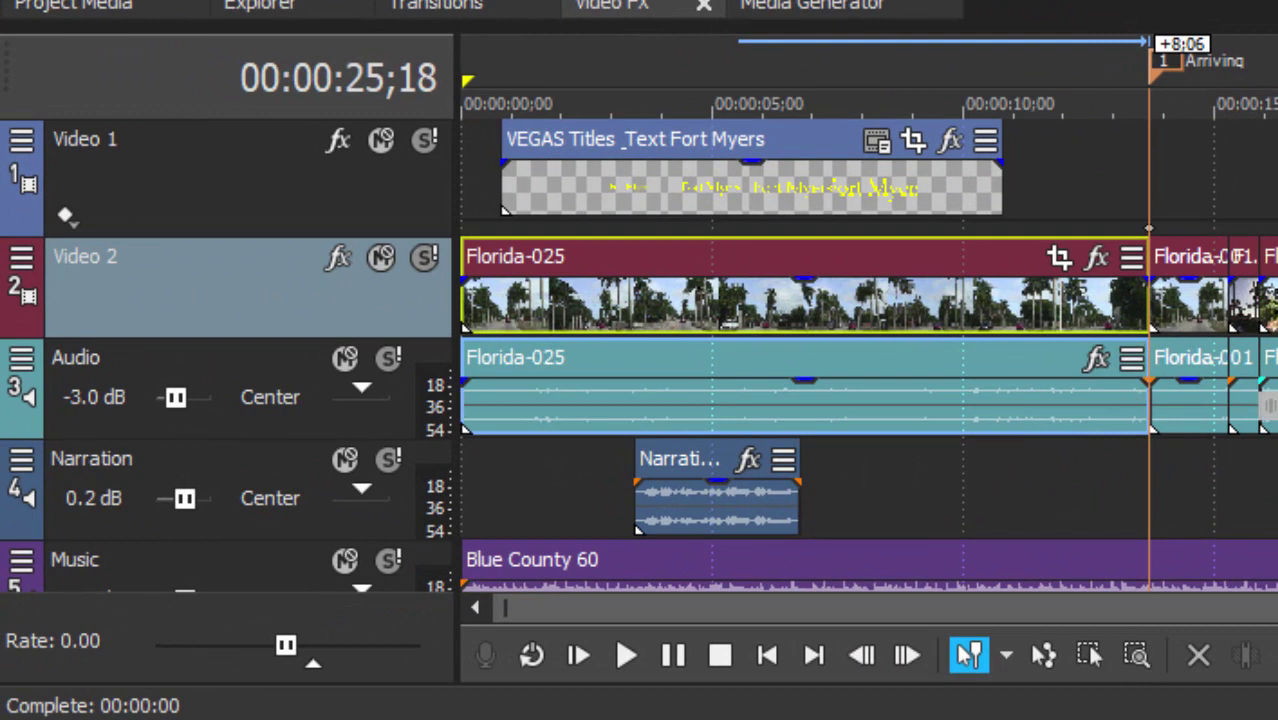
Check the Audio track's options and the Master FX chooser without adding any audio effects
left_click(1262, 390)
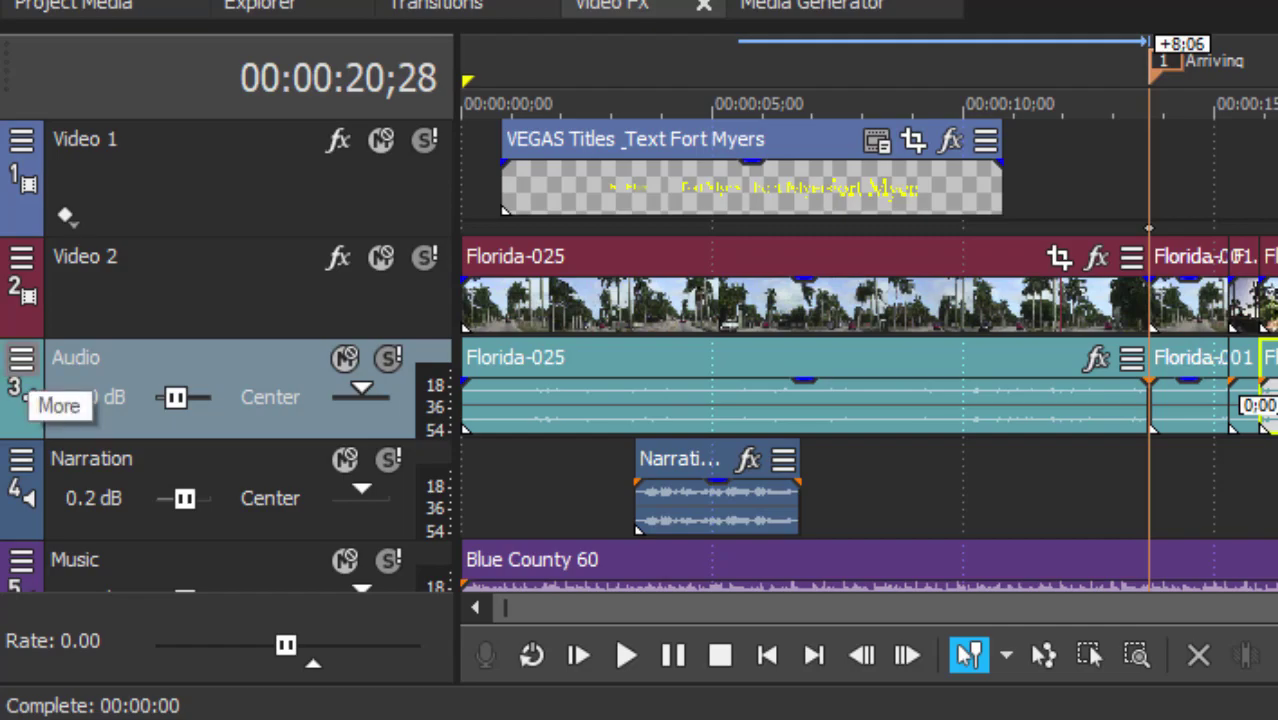
left_click(22, 362)
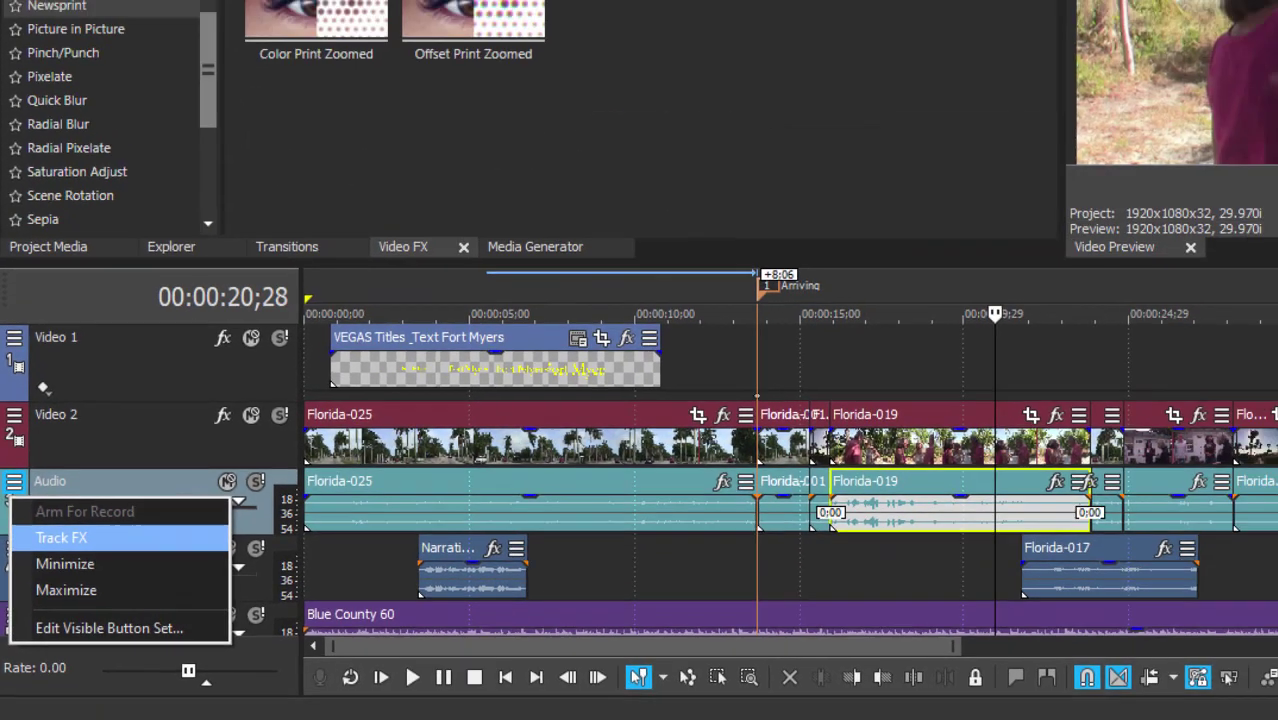
left_click(150, 300)
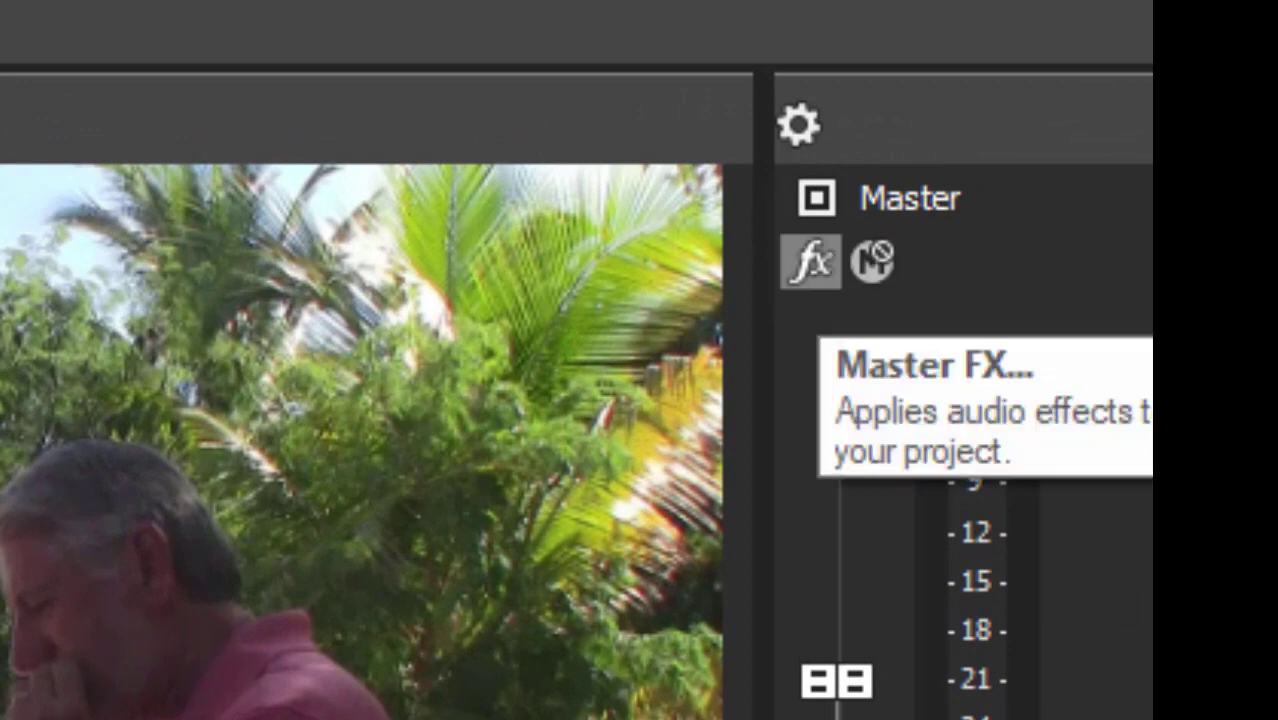
left_click(811, 262)
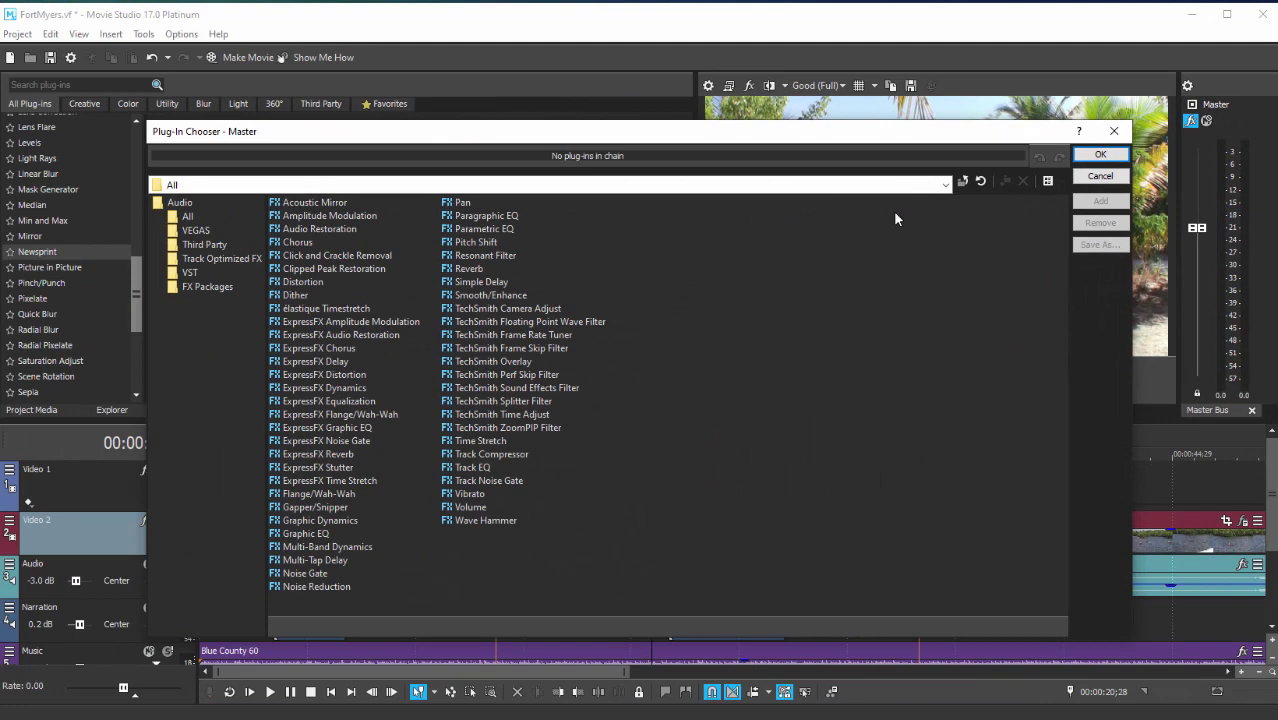
key("Escape")
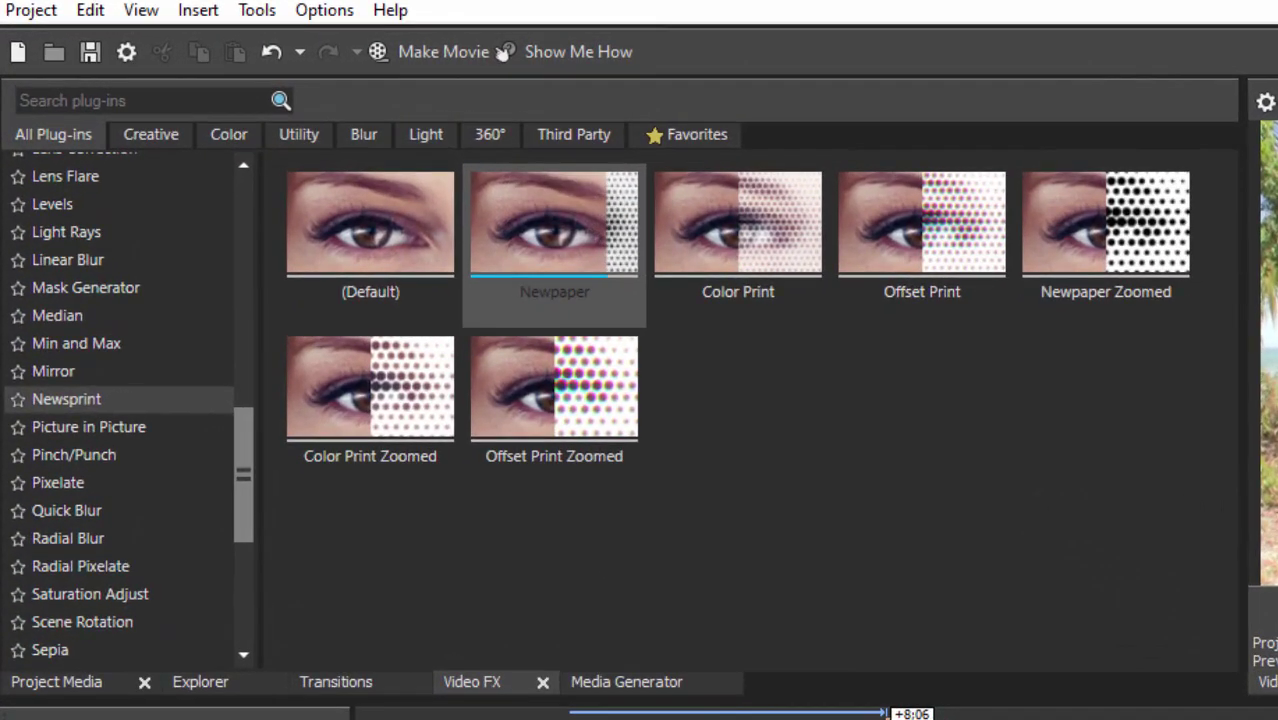
In Project Media, open ShakyVideo.mp4 in the Trimmer and play it to see the shake
key("alt+1")
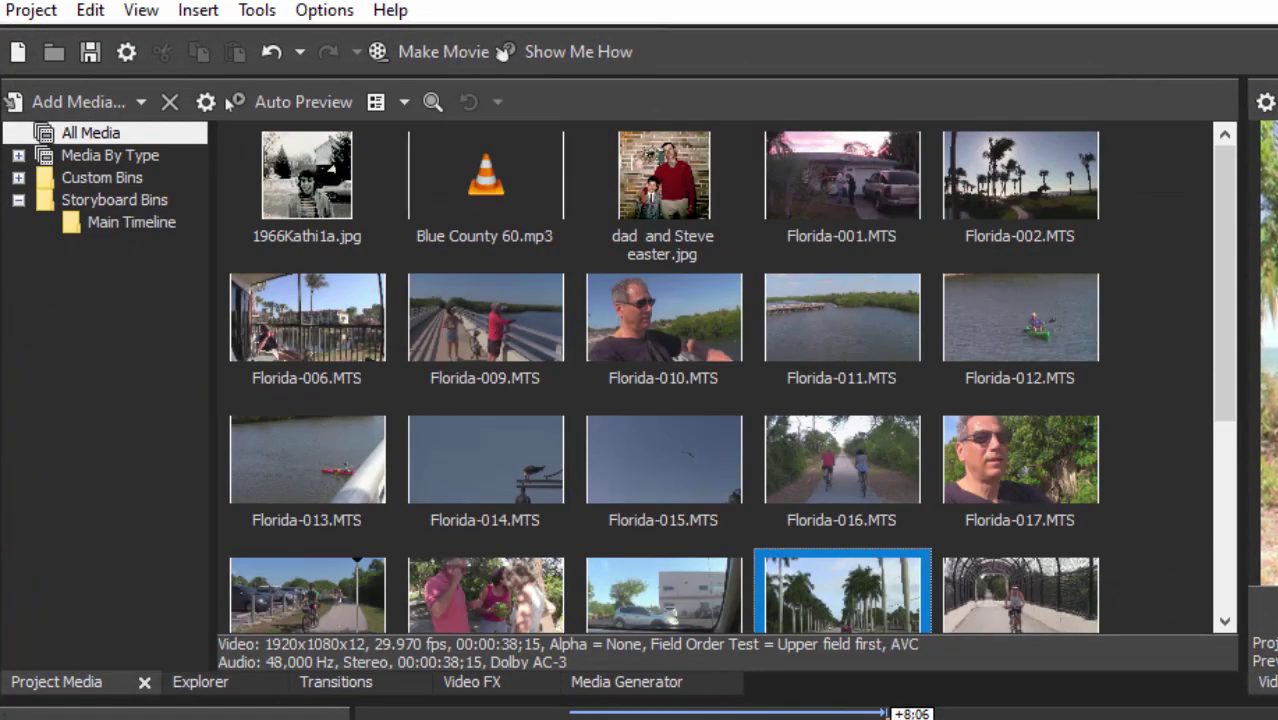
scroll(502, 53, "down", 1)
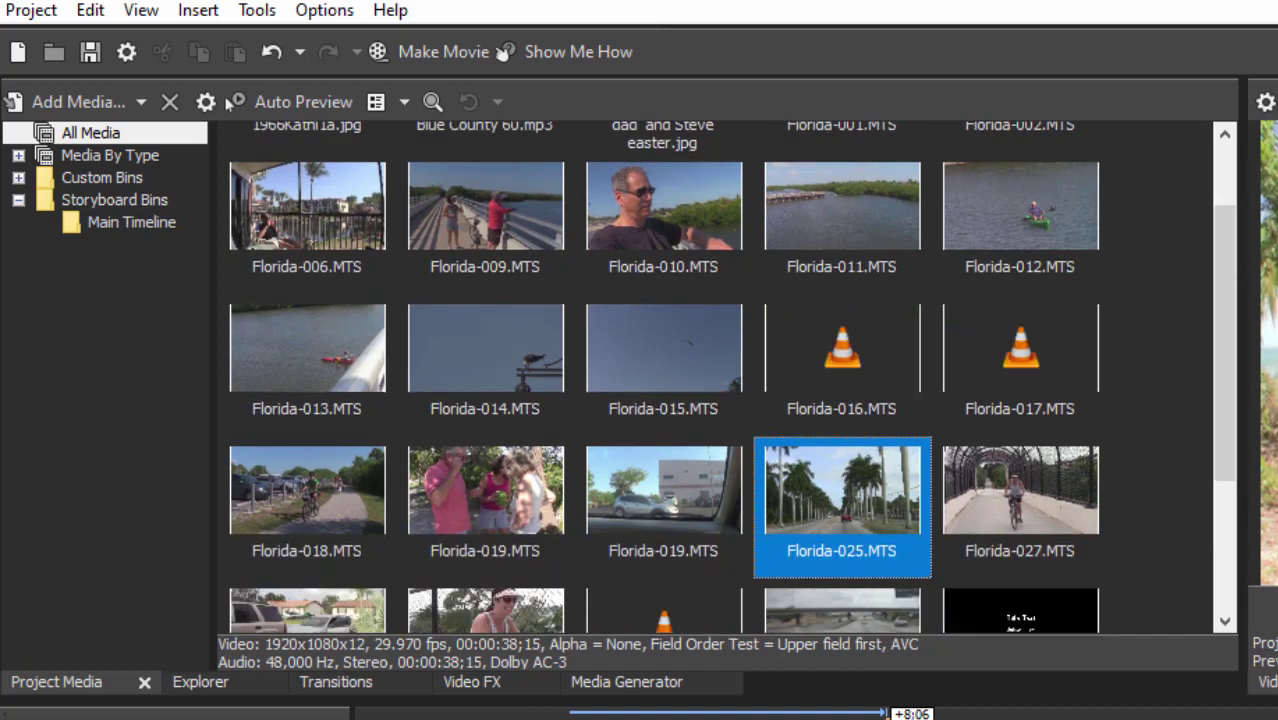
key("Up")
key("Left")
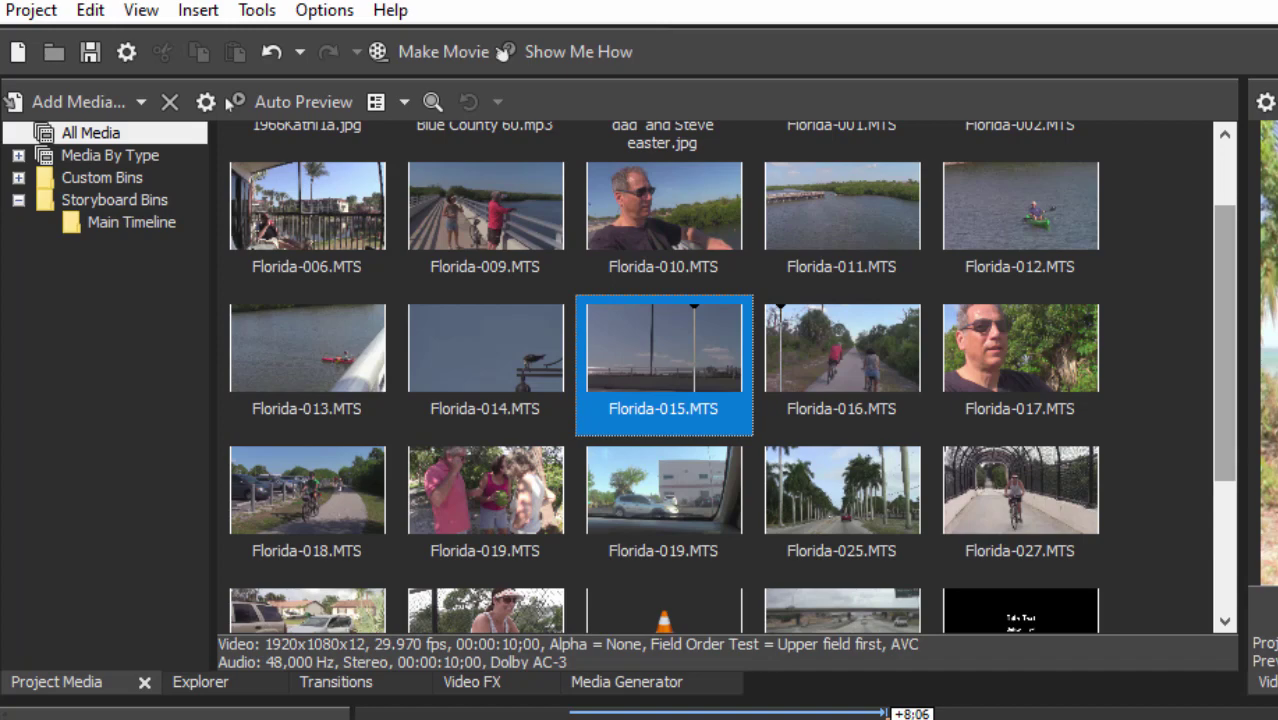
scroll(230, 103, "down", 3)
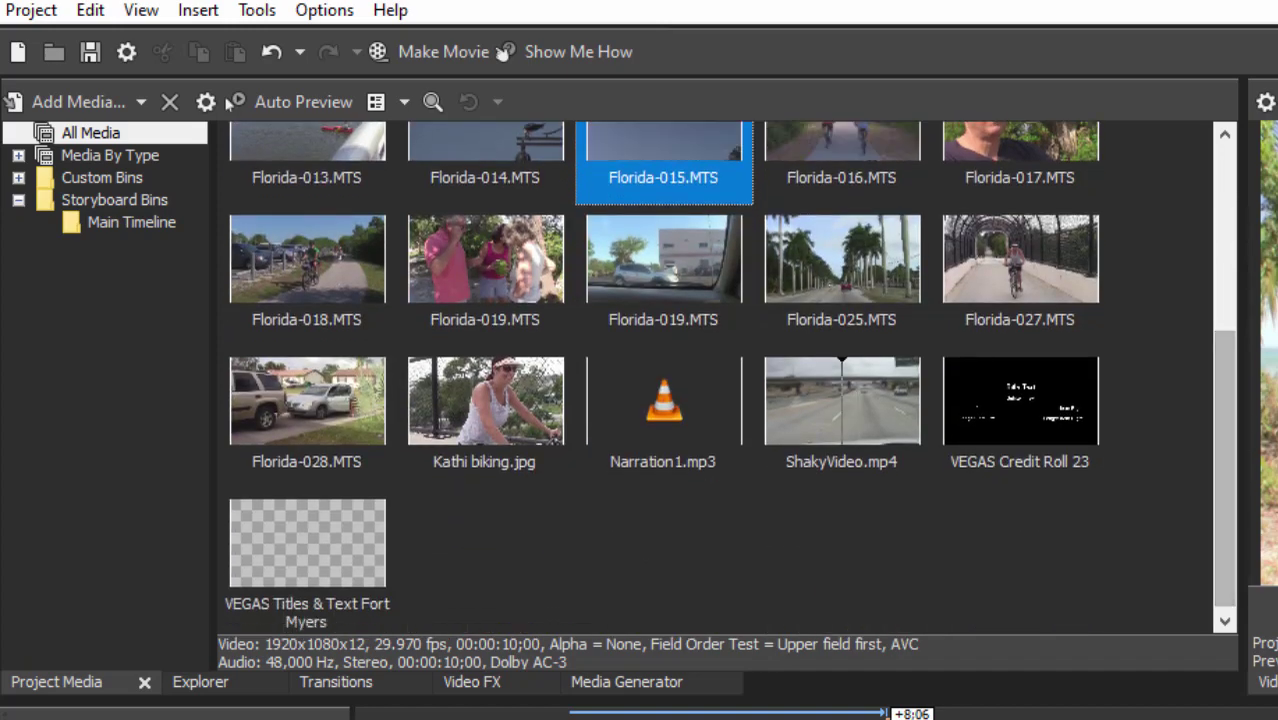
left_click(841, 410)
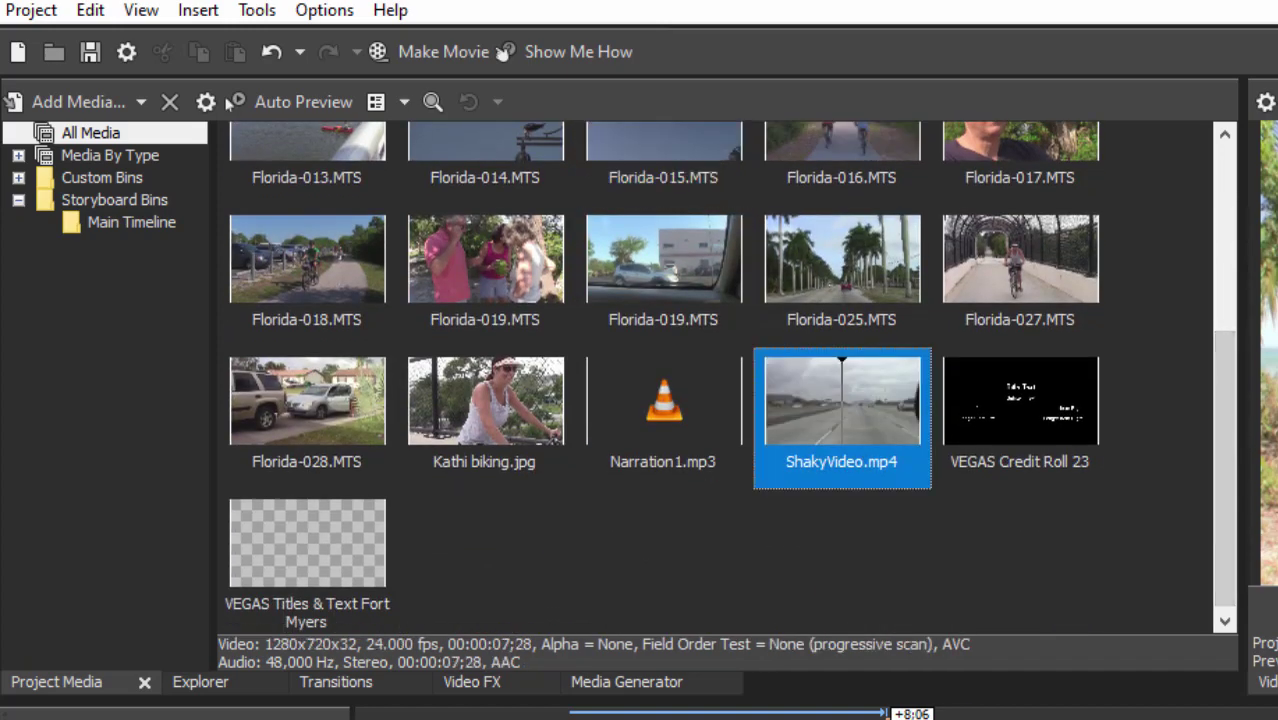
right_click(870, 400)
left_click(927, 414)
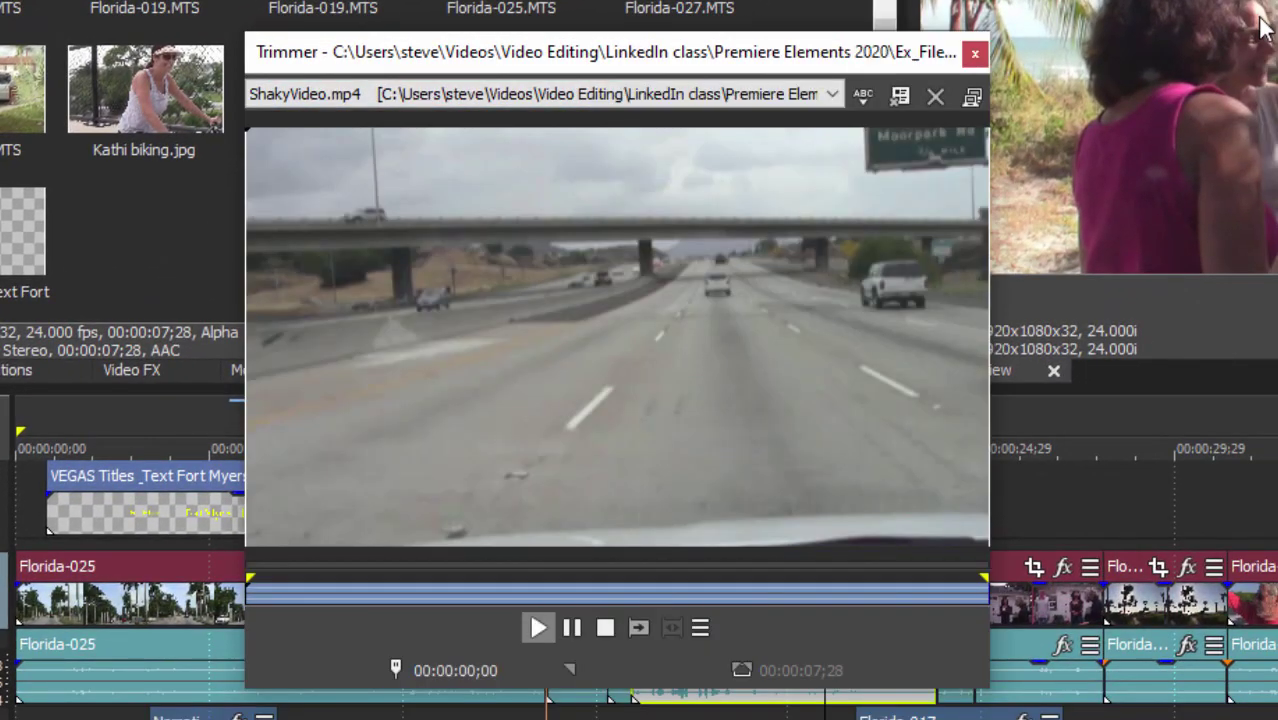
left_click(538, 627)
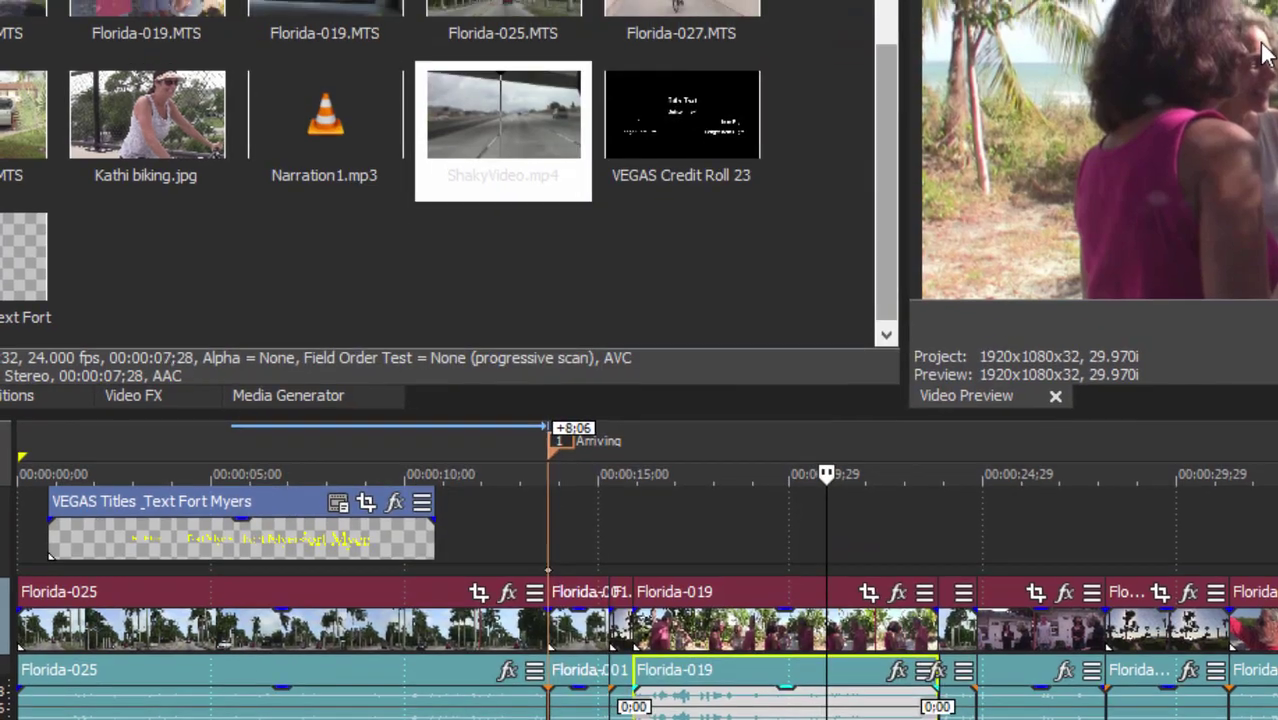
Add VEGAS Video Stabilization to ShakyVideo.mp4 as a media effect
right_click(505, 100)
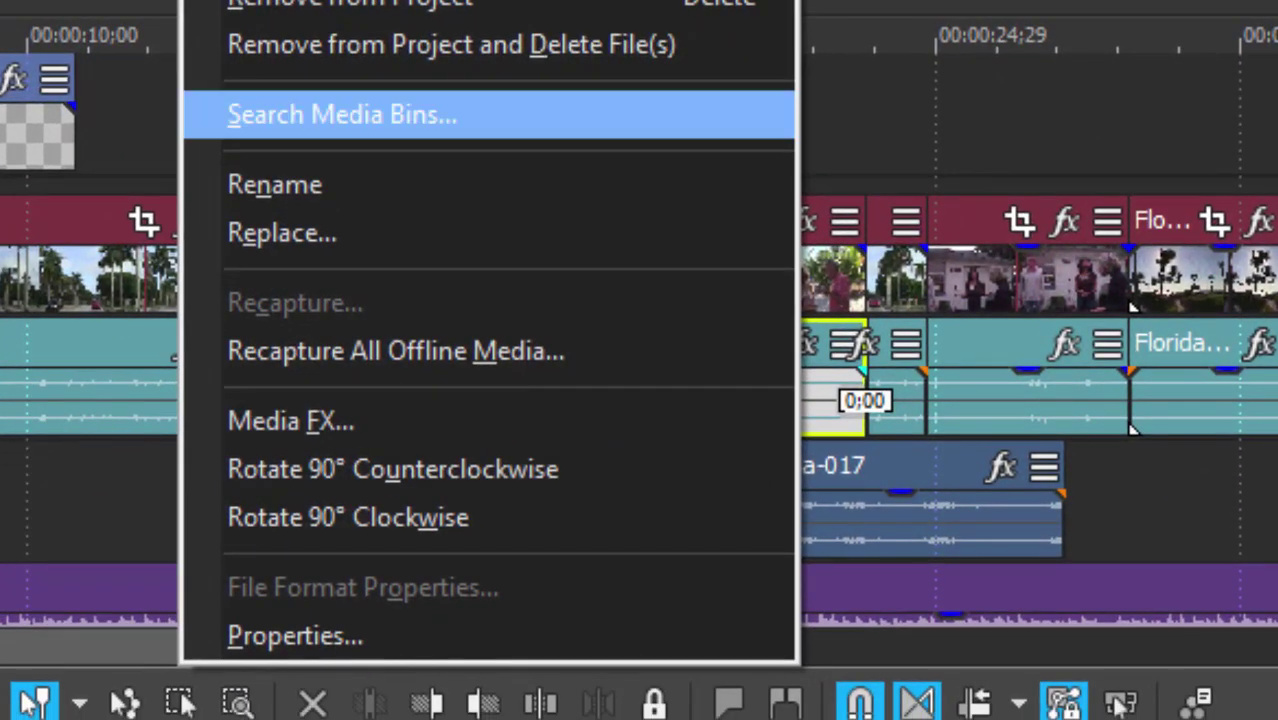
left_click(291, 421)
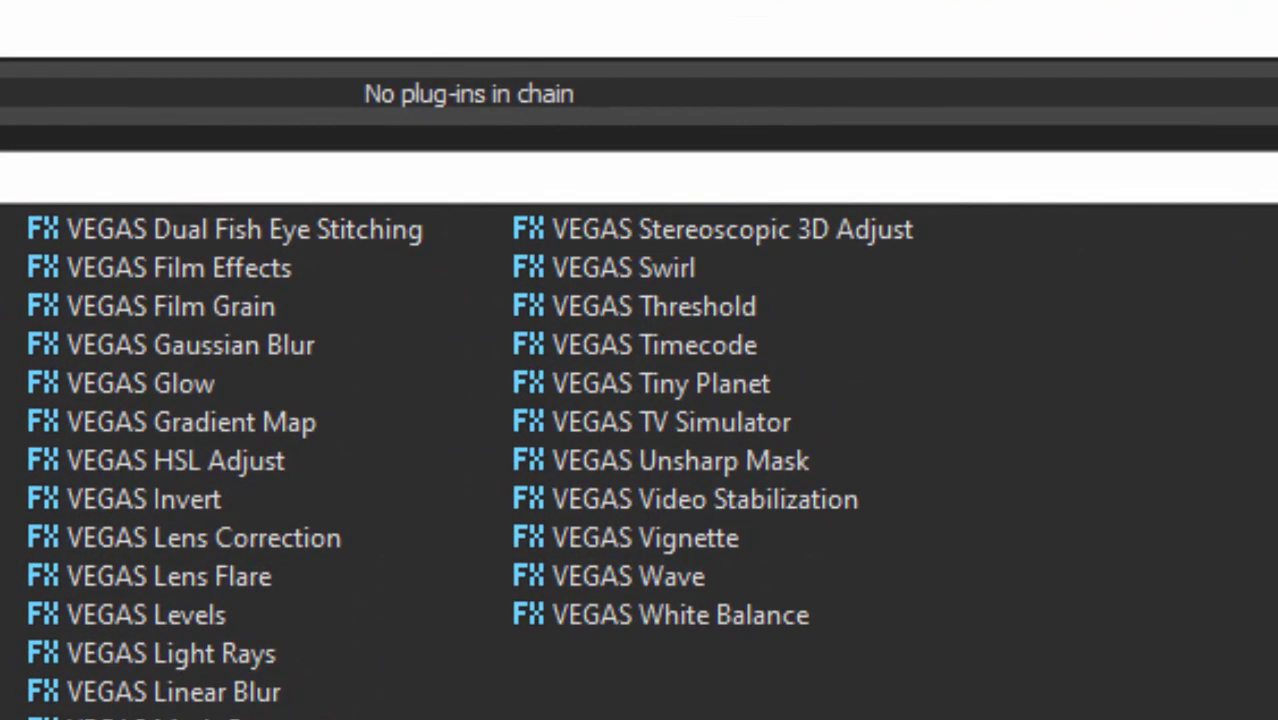
left_click(704, 499)
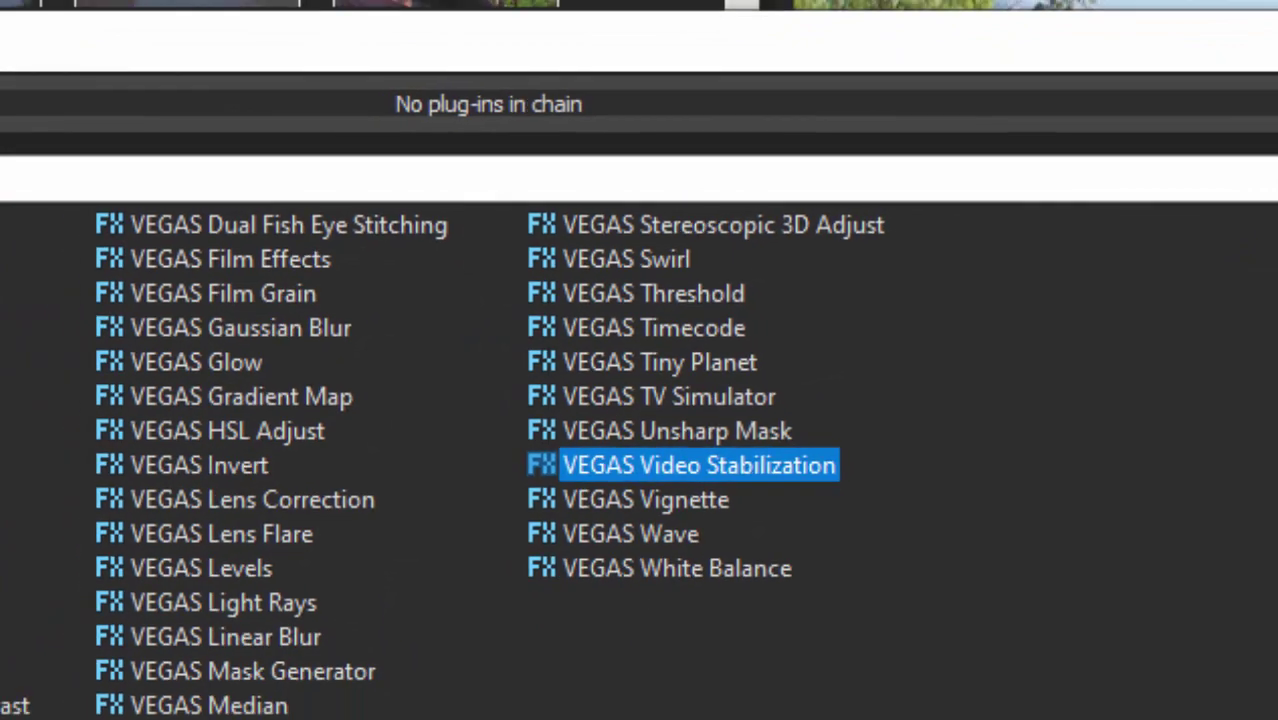